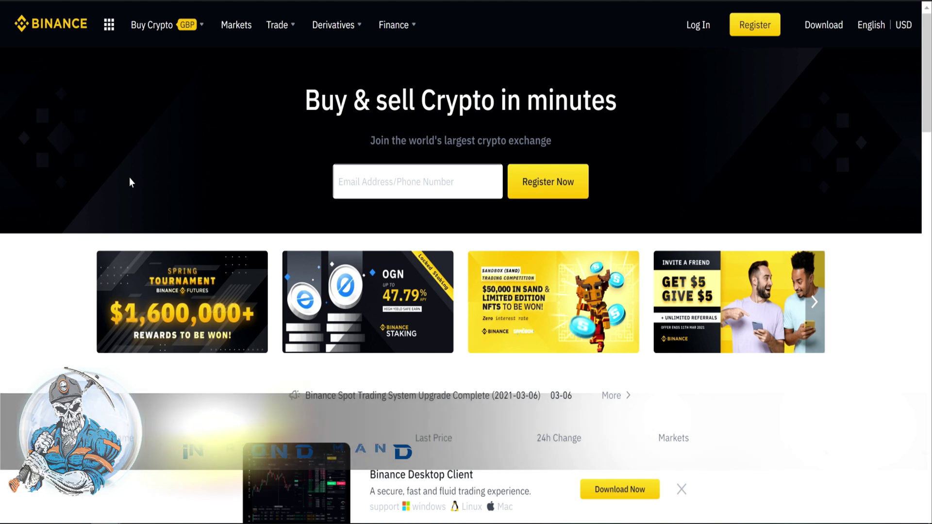
Step: Start signing in to Binance by entering the account e-mail address
{"action": "left_click", "coordinate": [418, 181]}
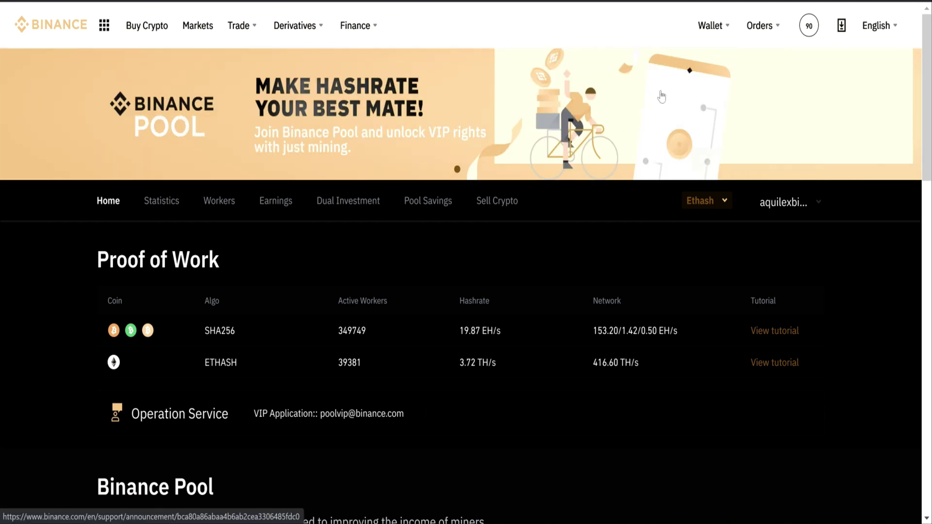
Step: From the Binance Pool home page, try creating a mining account named MiningTest
{"action": "mouse_move", "coordinate": [373, 30]}
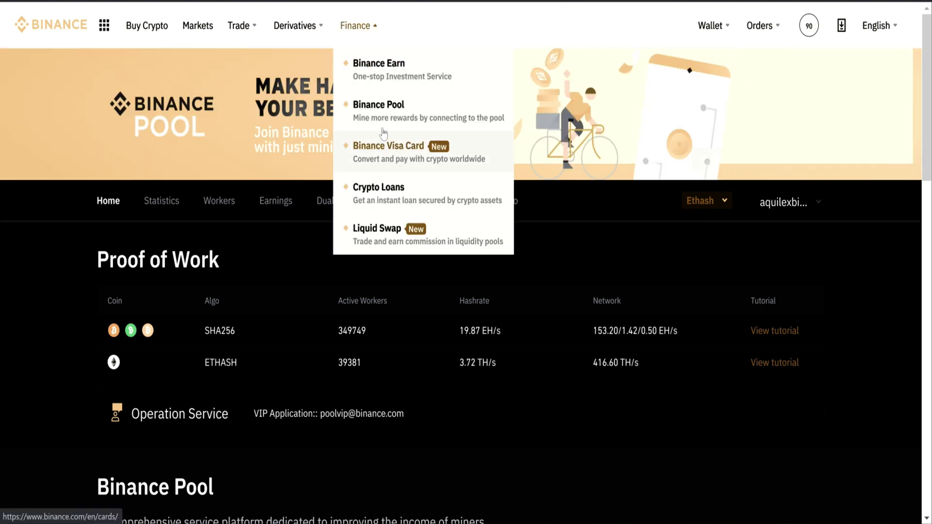
{"action": "left_click", "coordinate": [369, 111]}
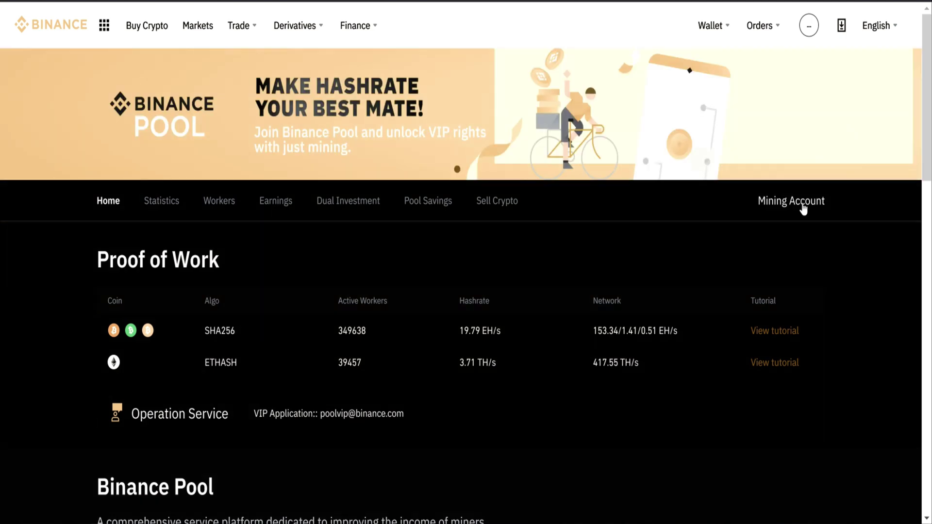
{"action": "mouse_move", "coordinate": [781, 208]}
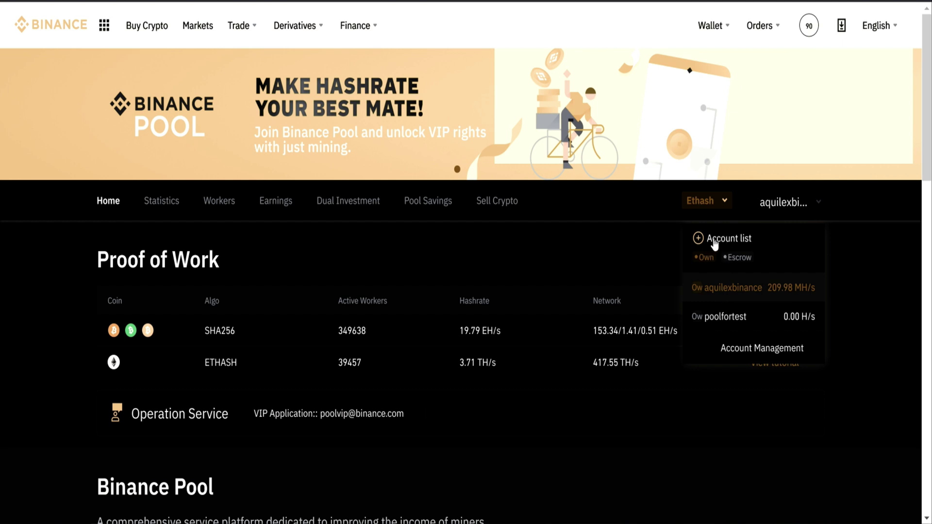
{"action": "left_click", "coordinate": [710, 242]}
{"action": "scroll", "coordinate": [415, 248], "scroll_direction": "down", "scroll_amount": 5}
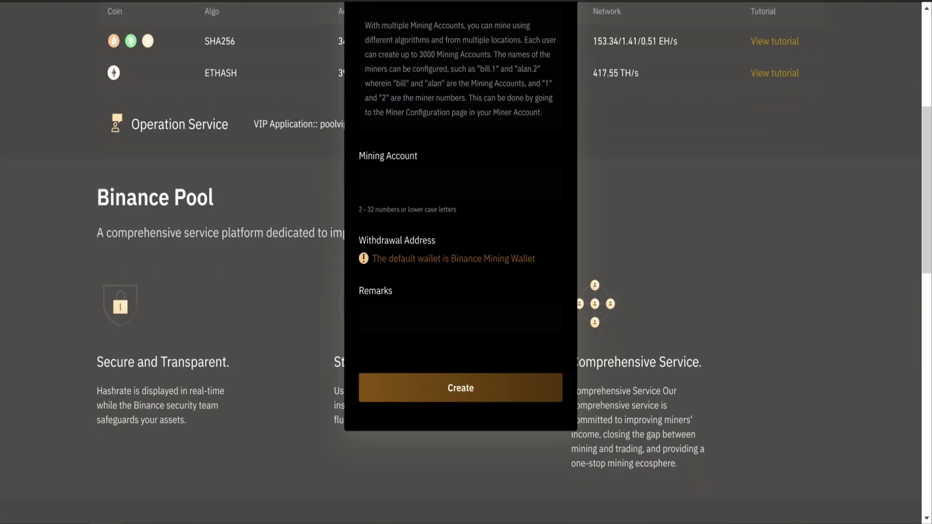
{"action": "scroll", "coordinate": [384, 272], "scroll_direction": "up", "scroll_amount": 2}
{"action": "left_click", "coordinate": [399, 339]}
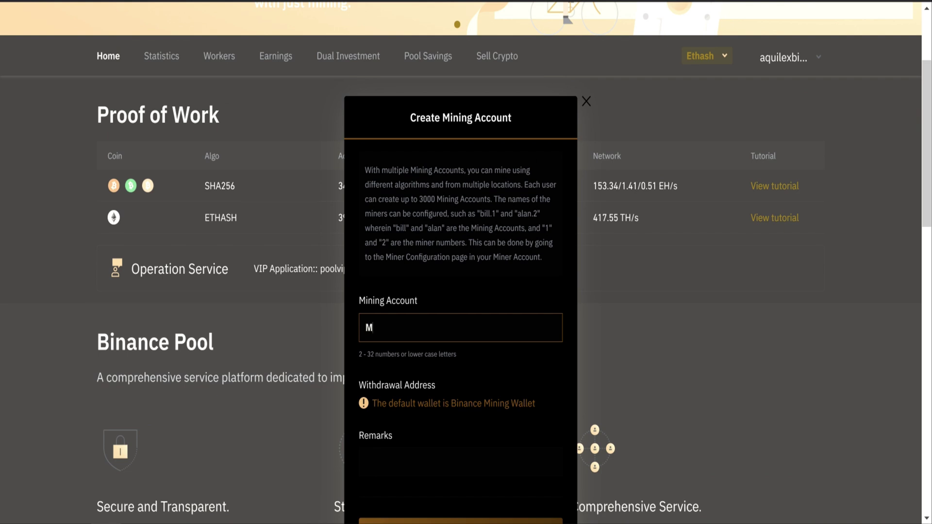
{"action": "type", "text": "Mining"}
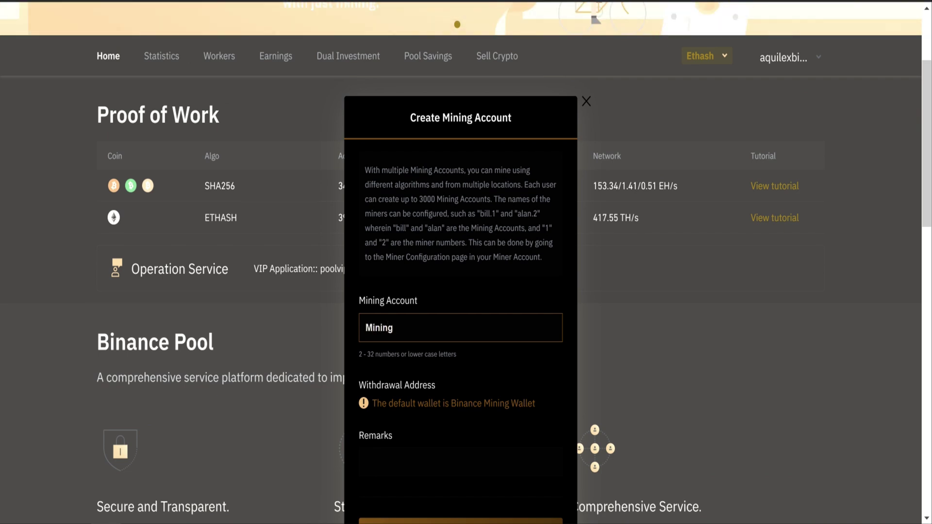
{"action": "type", "text": "Test"}
{"action": "scroll", "coordinate": [406, 334], "scroll_direction": "down", "scroll_amount": 3}
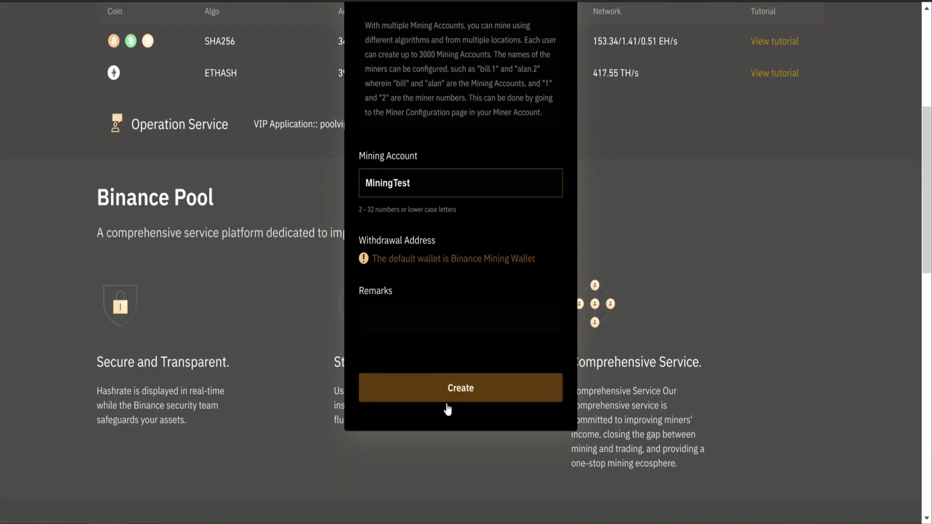
{"action": "left_click", "coordinate": [449, 404]}
{"action": "left_click", "coordinate": [466, 391]}
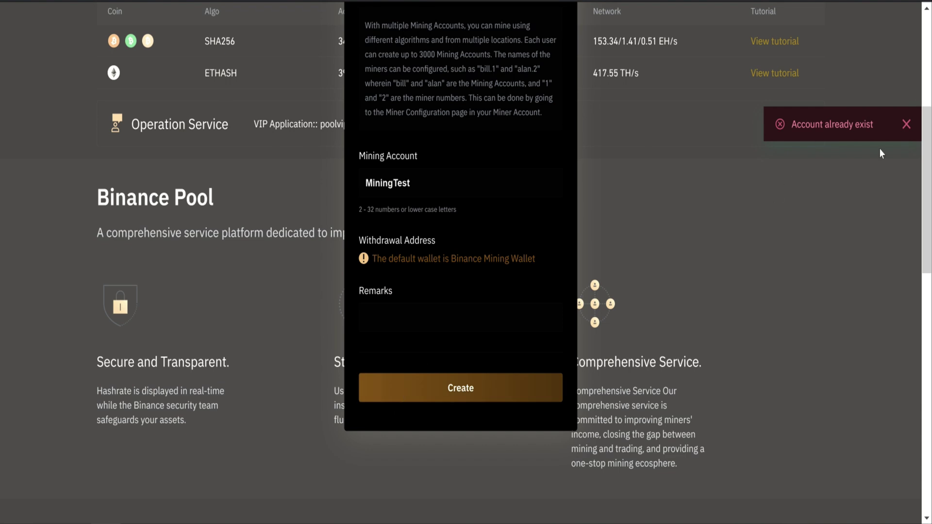
Step: Change the rejected name to MiningTest1235 and create the account
{"action": "left_click", "coordinate": [410, 183]}
{"action": "type", "text": "1235"}
{"action": "left_click", "coordinate": [453, 392]}
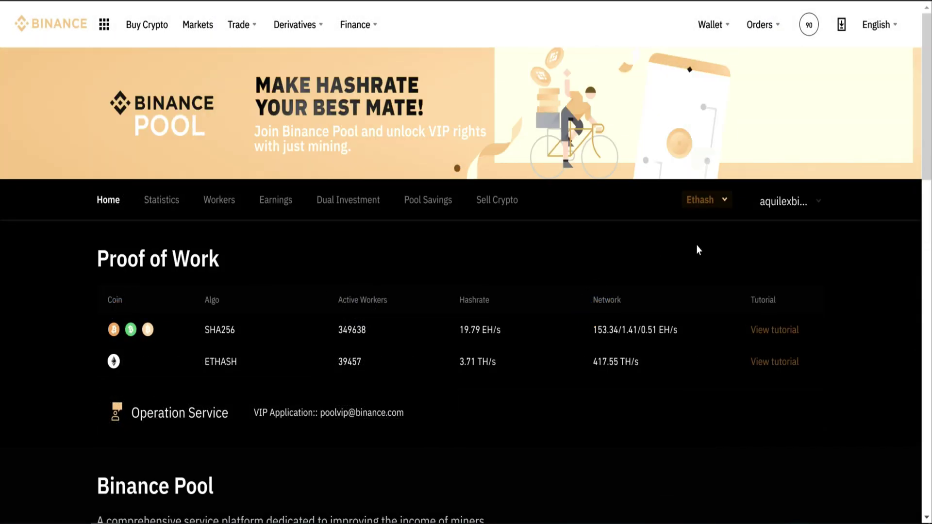
Step: In Account Management, hide poolfortest and MiningTest1235, confirming each
{"action": "mouse_move", "coordinate": [793, 202]}
{"action": "left_click", "coordinate": [740, 380]}
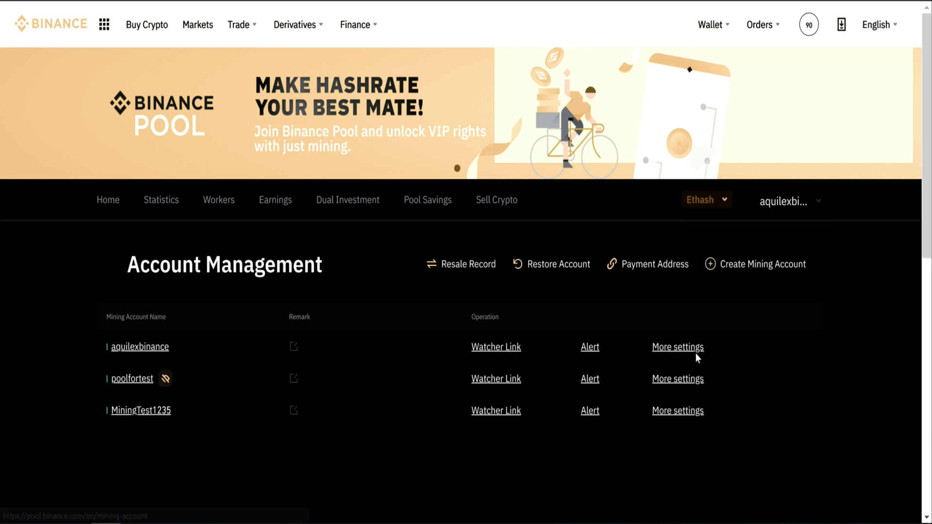
{"action": "scroll", "coordinate": [230, 215], "scroll_direction": "down", "scroll_amount": 1}
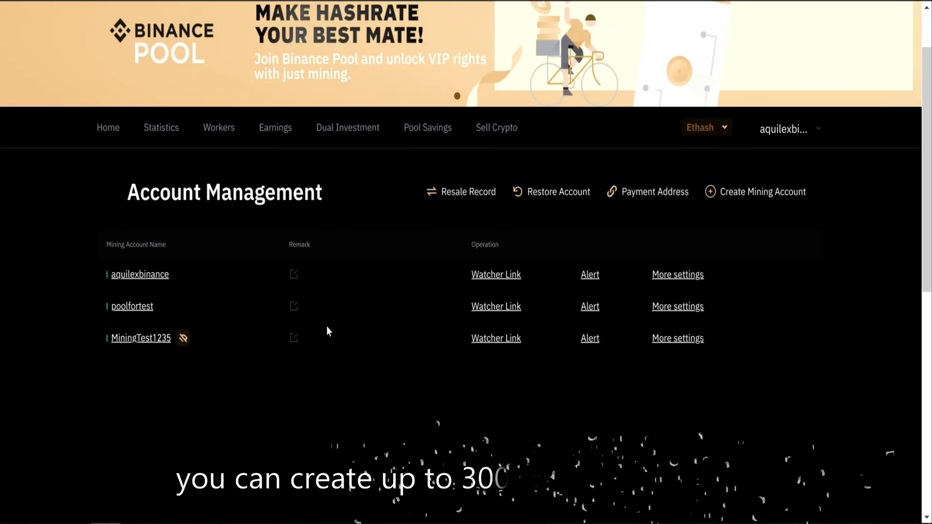
{"action": "mouse_move", "coordinate": [758, 162]}
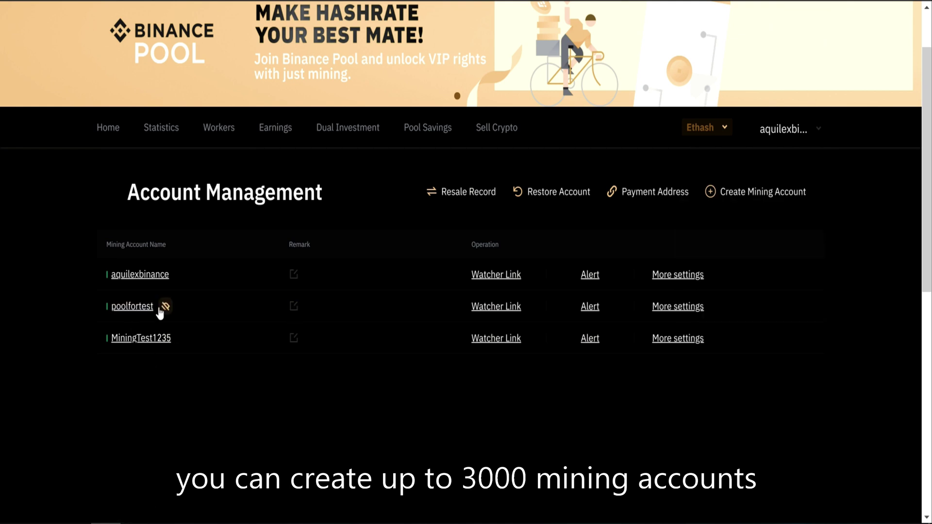
{"action": "left_click", "coordinate": [165, 307]}
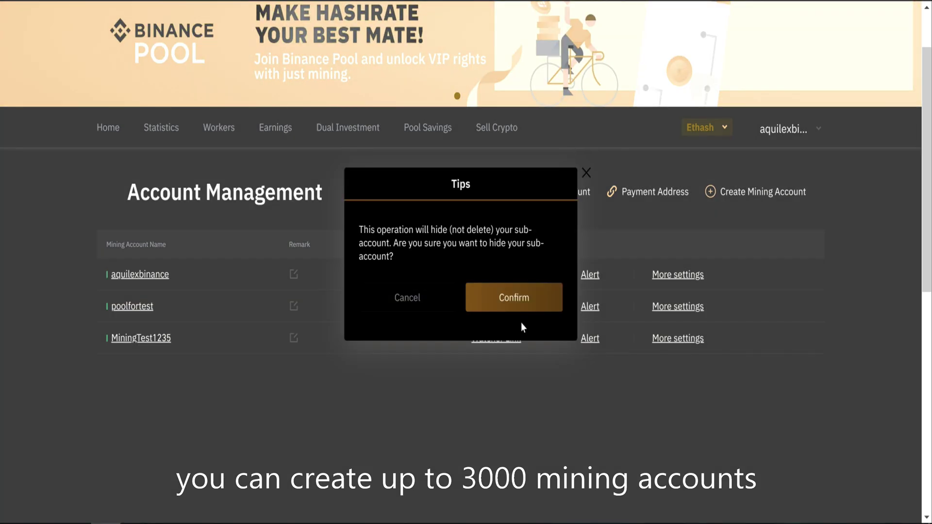
{"action": "left_click", "coordinate": [520, 301]}
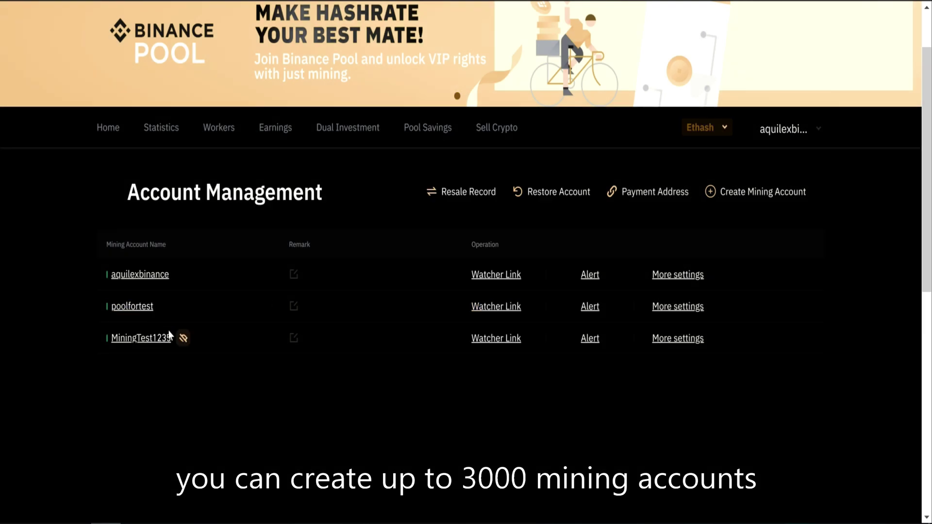
{"action": "left_click", "coordinate": [182, 306]}
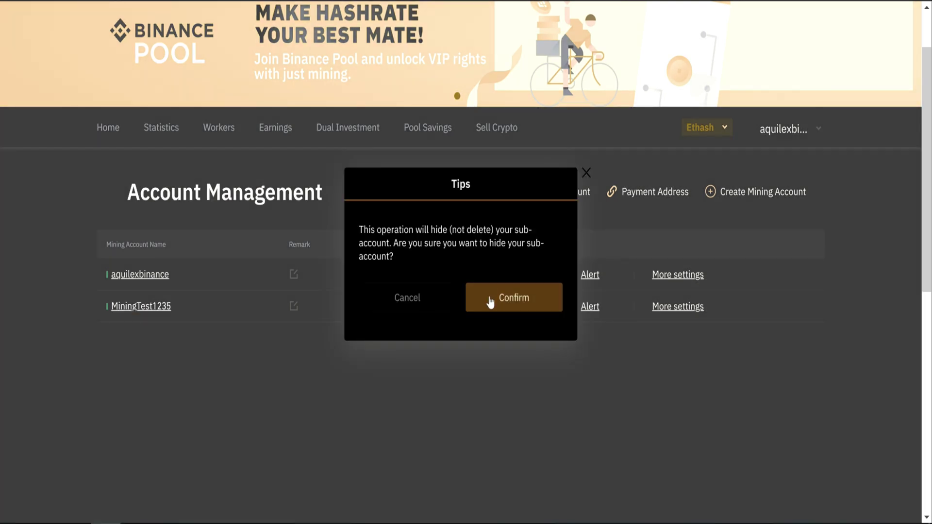
{"action": "left_click", "coordinate": [490, 301]}
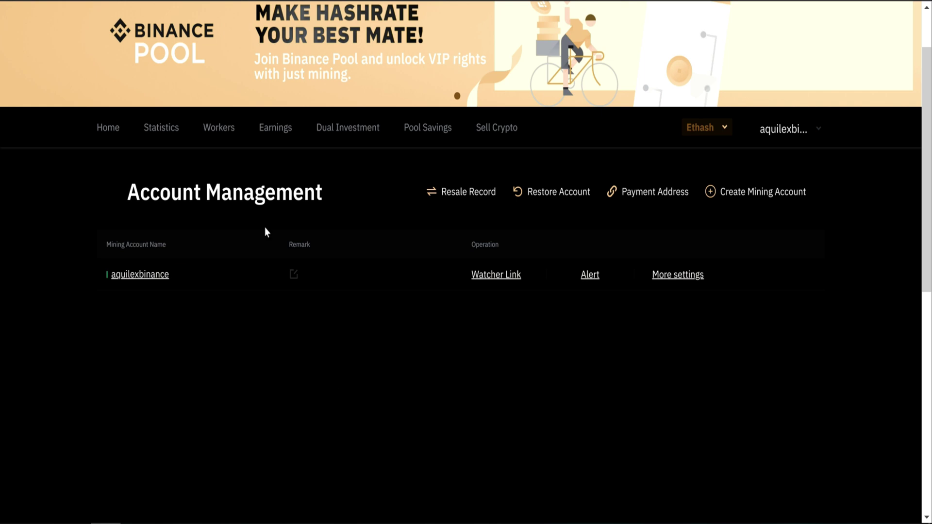
Step: Open the main account's Statistics and select the five ETH stratum+tcp URLs in the FAQ
{"action": "left_click", "coordinate": [140, 275]}
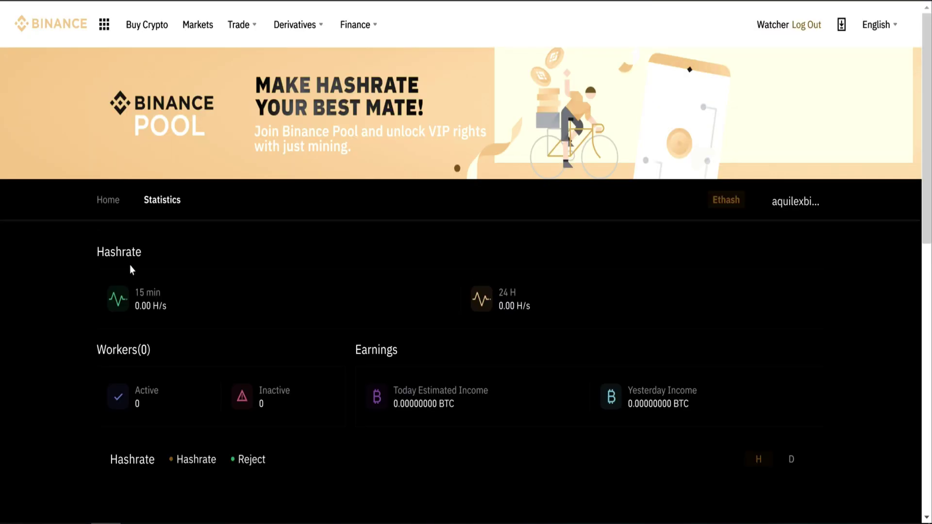
{"action": "scroll", "coordinate": [255, 273], "scroll_direction": "down", "scroll_amount": 4}
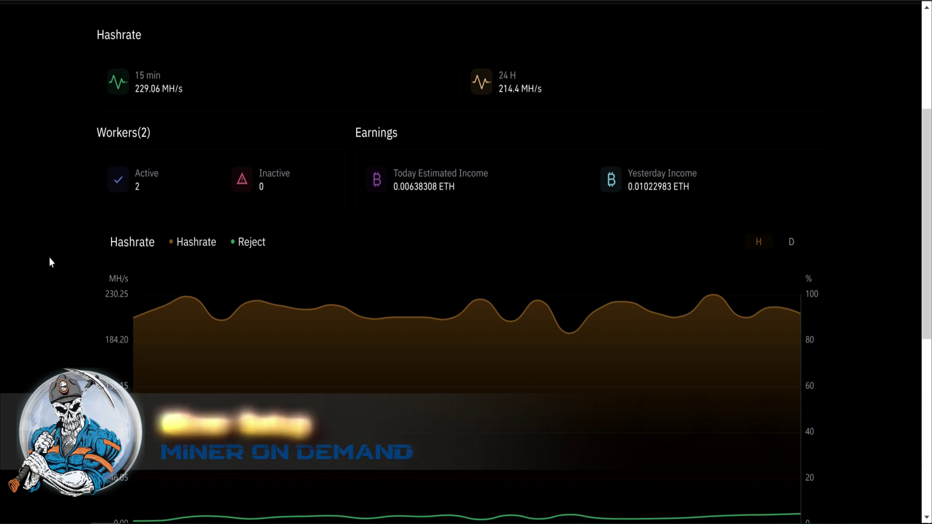
{"action": "scroll", "coordinate": [76, 135], "scroll_direction": "down", "scroll_amount": 7}
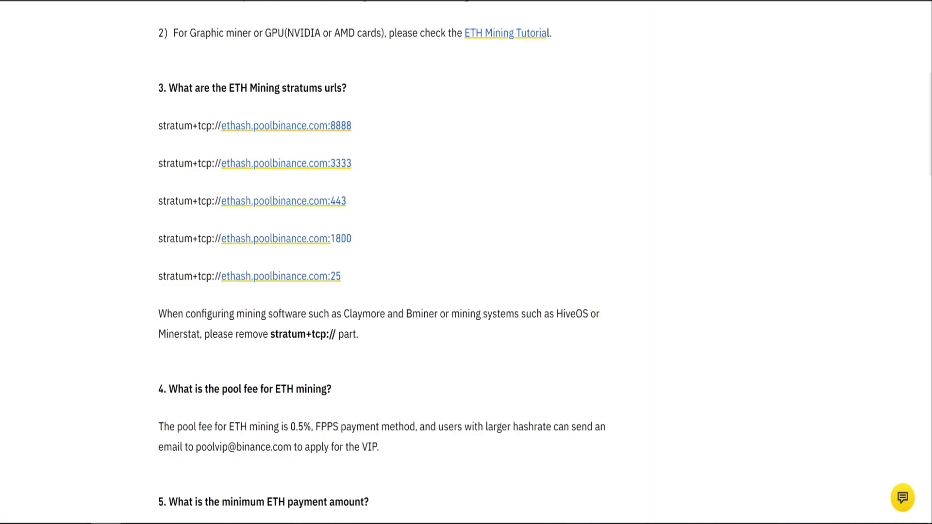
{"action": "left_click_drag", "start_coordinate": [158, 121], "coordinate": [367, 279]}
{"action": "left_click", "coordinate": [370, 278]}
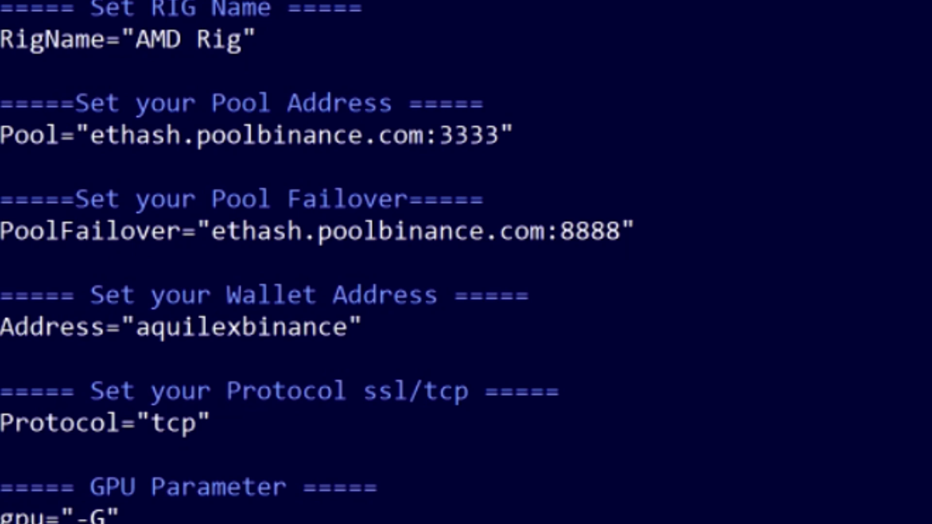
{"action": "left_click_drag", "start_coordinate": [90, 135], "coordinate": [501, 135]}
{"action": "double_click", "coordinate": [498, 144]}
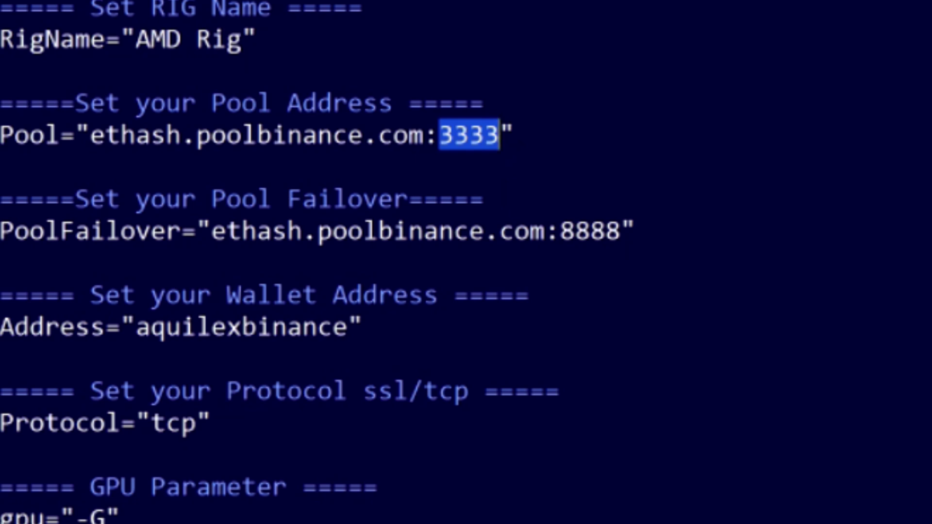
{"action": "key", "text": "Right"}
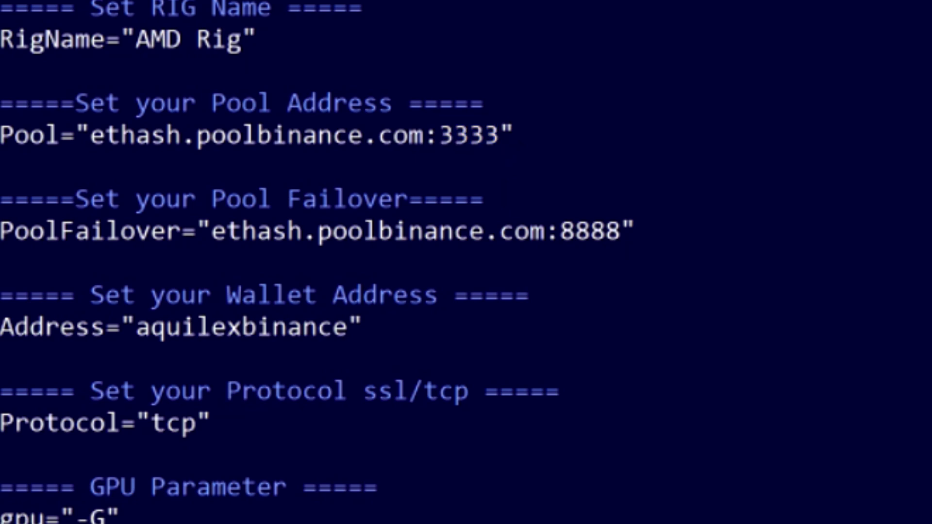
{"action": "left_click_drag", "start_coordinate": [90, 295], "coordinate": [452, 294]}
{"action": "left_click", "coordinate": [241, 326]}
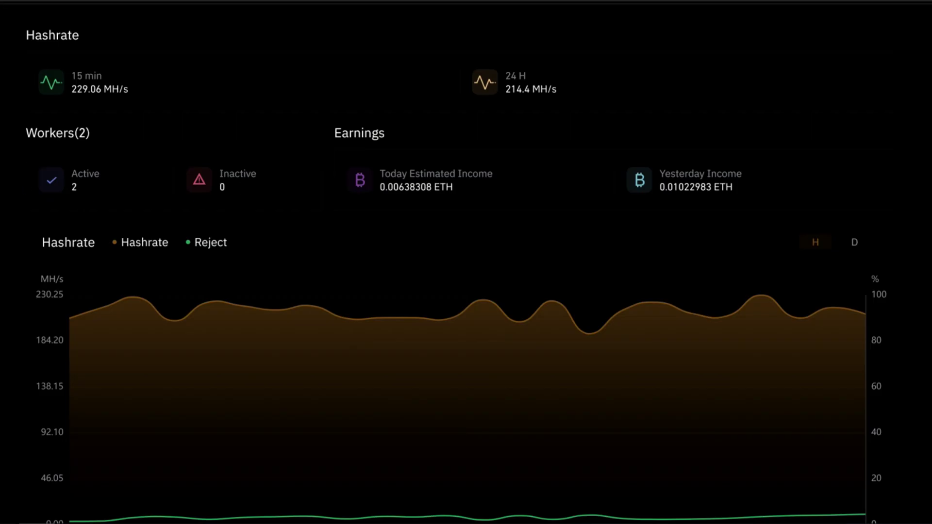
{"action": "scroll", "coordinate": [466, 262], "scroll_direction": "down", "scroll_amount": 2}
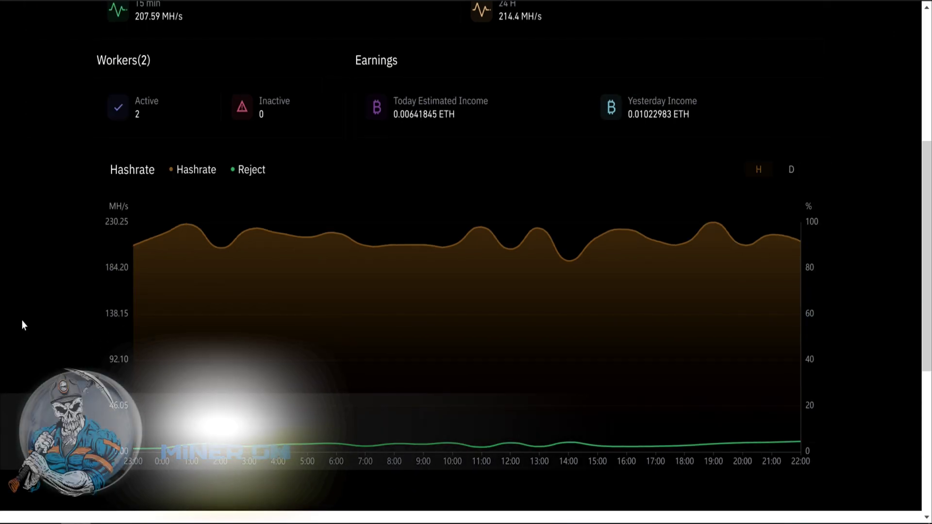
{"action": "scroll", "coordinate": [24, 323], "scroll_direction": "up", "scroll_amount": 2}
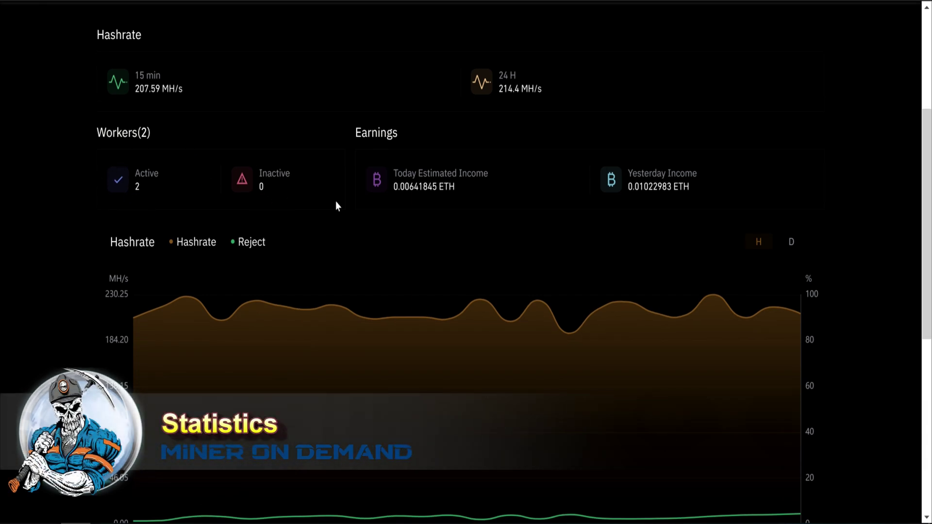
{"action": "left_click_drag", "start_coordinate": [511, 166], "coordinate": [448, 193]}
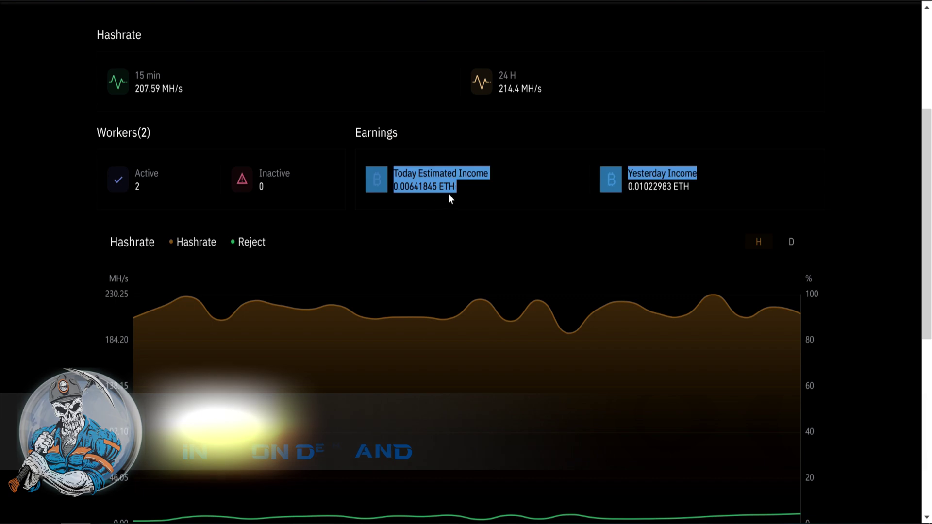
{"action": "left_click", "coordinate": [400, 194]}
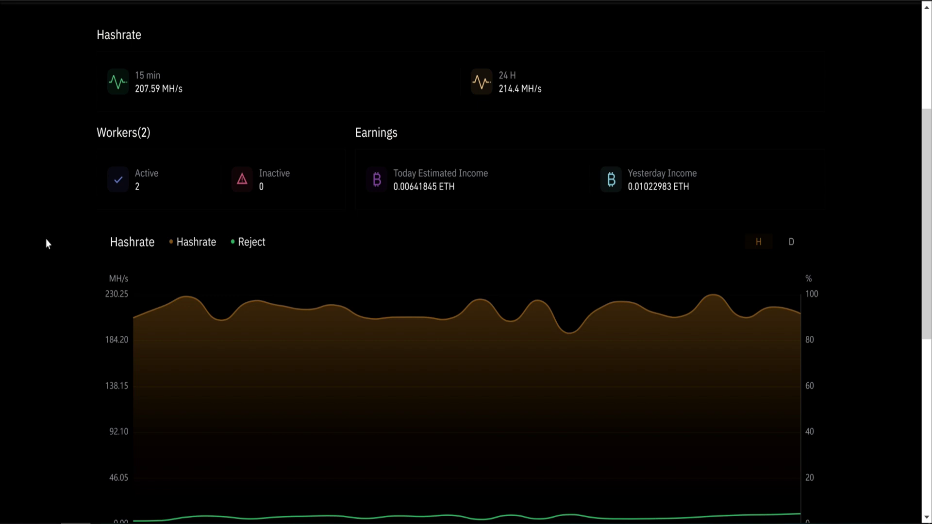
{"action": "scroll", "coordinate": [46, 239], "scroll_direction": "down", "scroll_amount": 2}
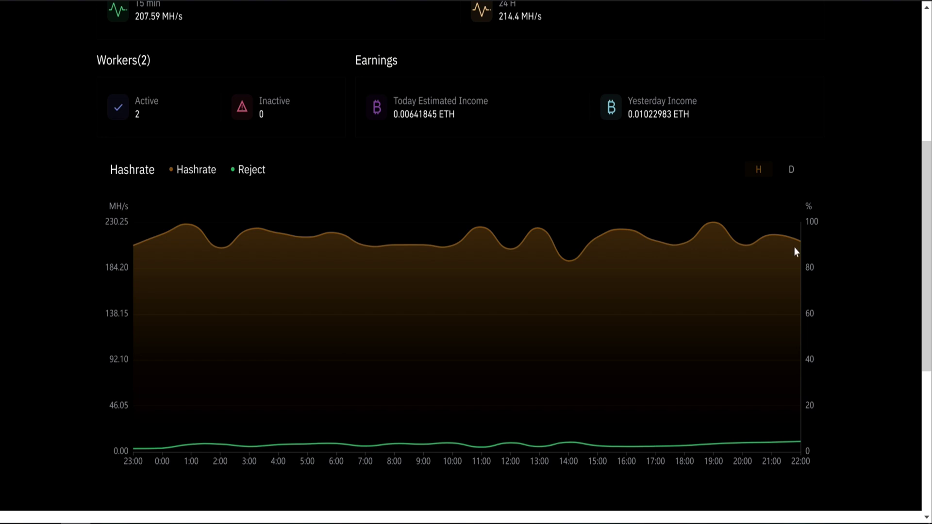
{"action": "scroll", "coordinate": [364, 235], "scroll_direction": "up", "scroll_amount": 3}
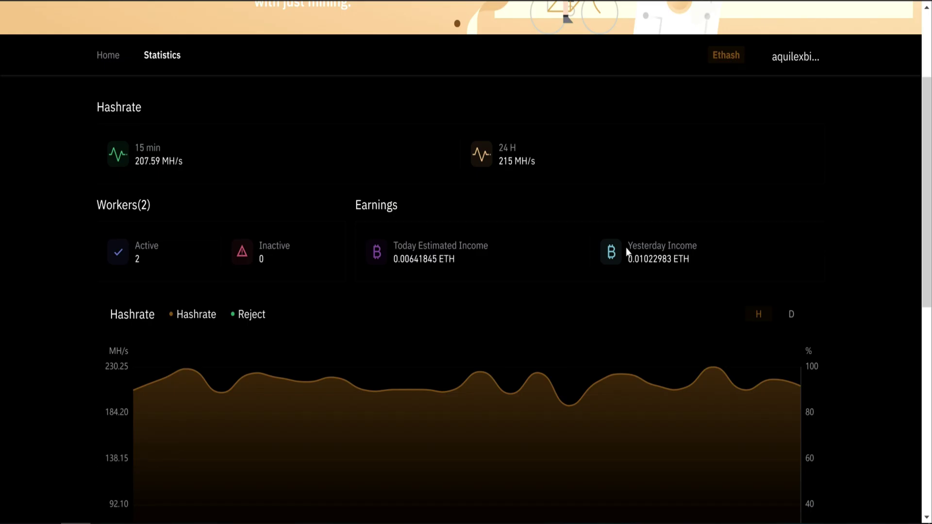
{"action": "left_click_drag", "start_coordinate": [627, 246], "coordinate": [697, 253]}
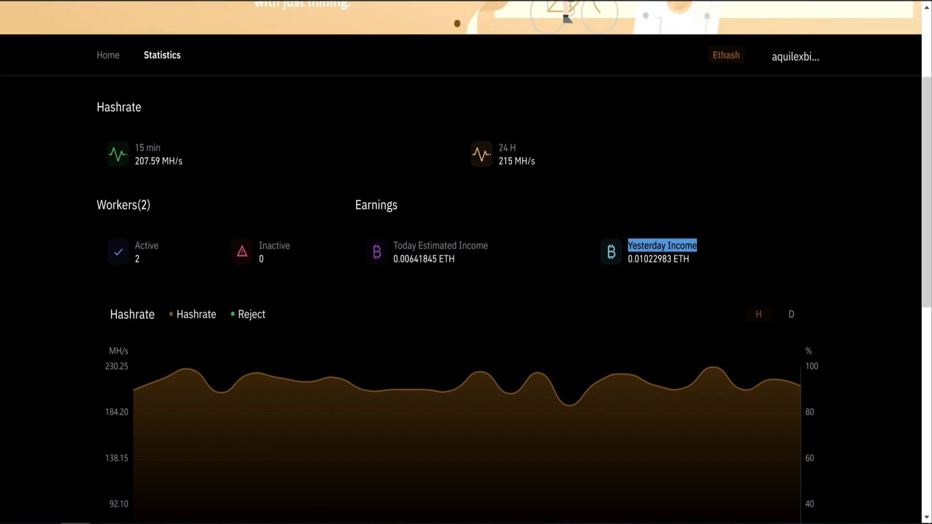
{"action": "left_click_drag", "start_coordinate": [628, 260], "coordinate": [697, 263]}
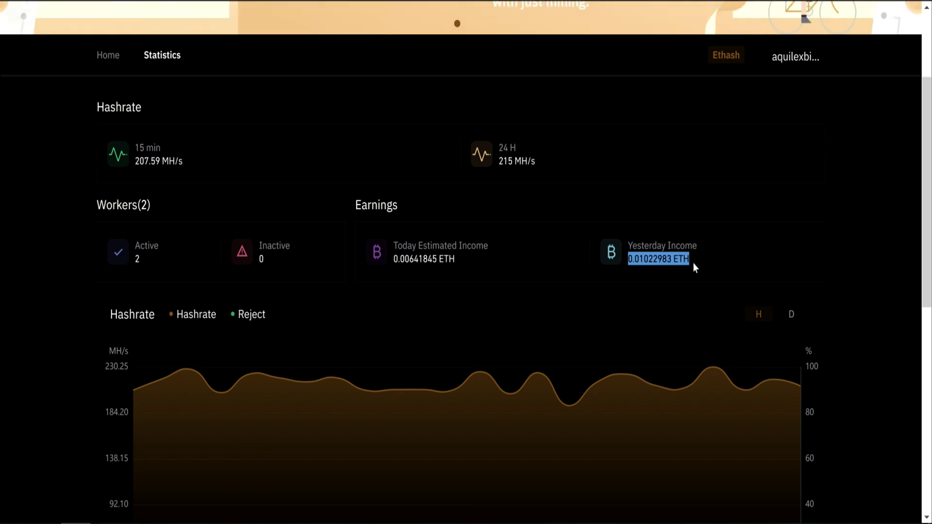
{"action": "scroll", "coordinate": [48, 175], "scroll_direction": "down", "scroll_amount": 3}
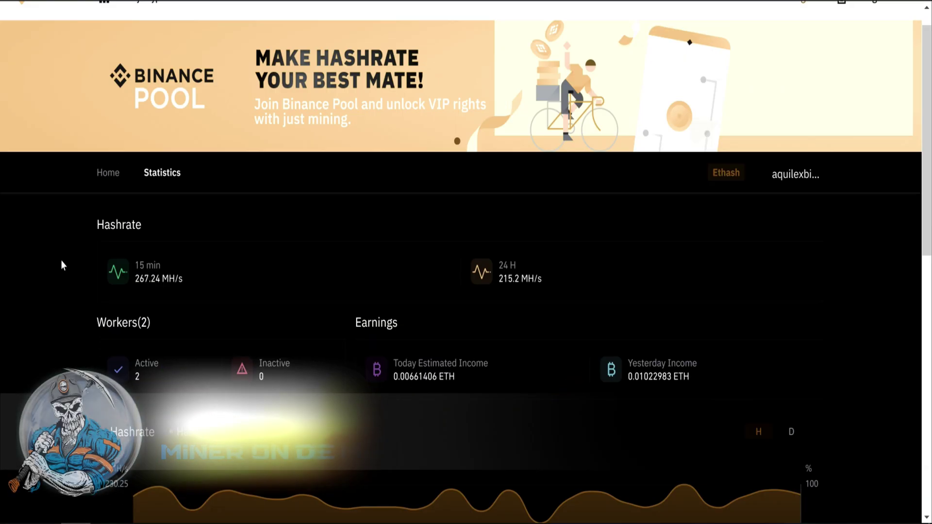
Step: Open the mining account's Watcher Link settings from Account Management
{"action": "scroll", "coordinate": [58, 263], "scroll_direction": "up", "scroll_amount": 5}
{"action": "mouse_move", "coordinate": [354, 30]}
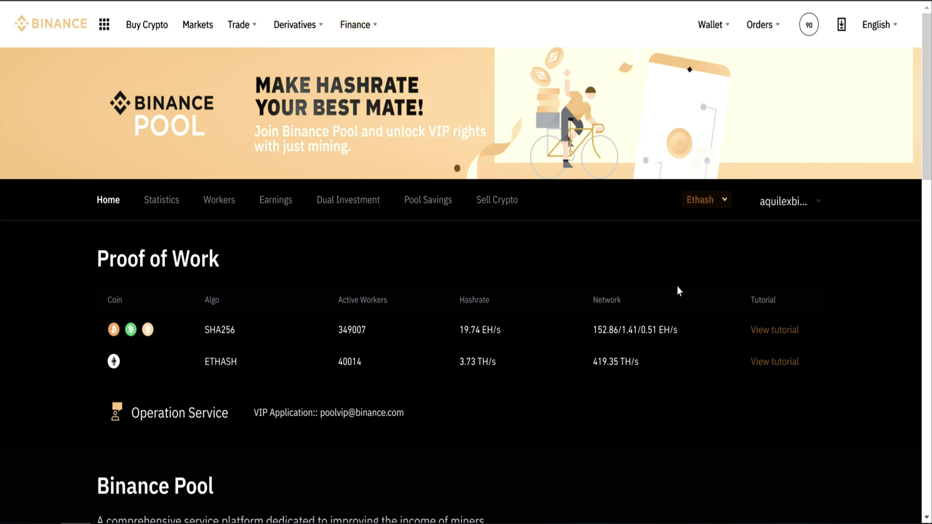
{"action": "mouse_move", "coordinate": [792, 227]}
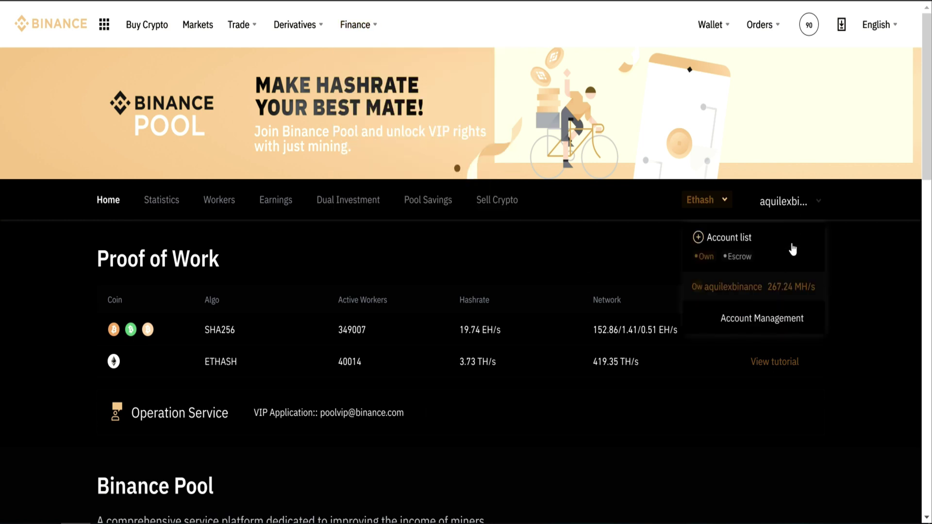
{"action": "left_click", "coordinate": [759, 319]}
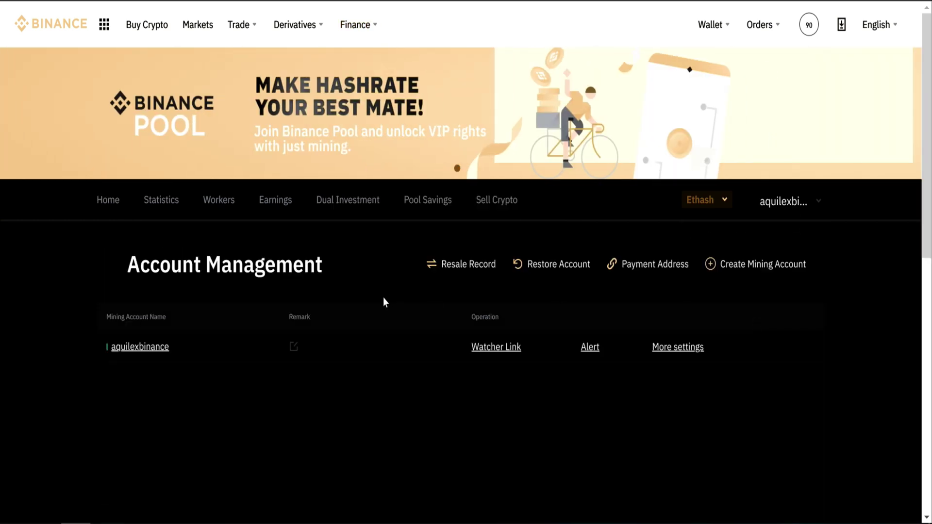
{"action": "scroll", "coordinate": [384, 301], "scroll_direction": "down", "scroll_amount": 2}
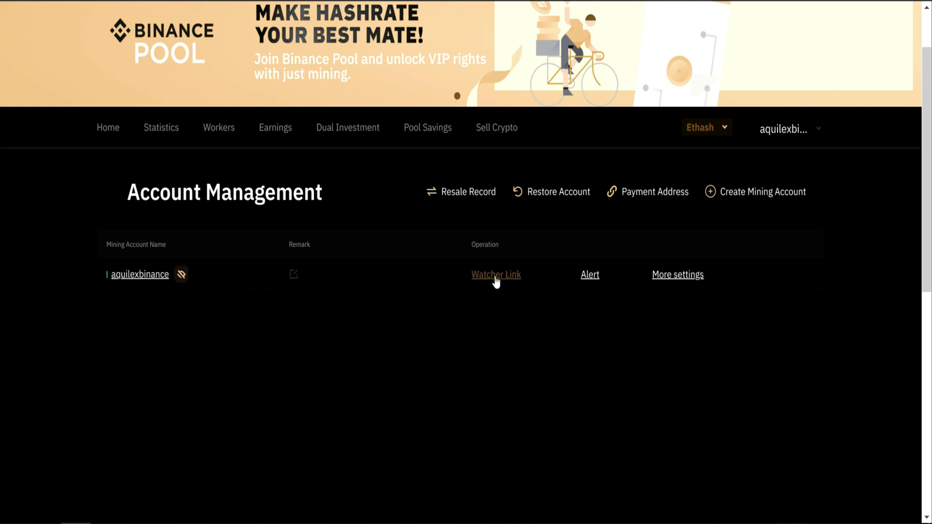
{"action": "left_click", "coordinate": [495, 278]}
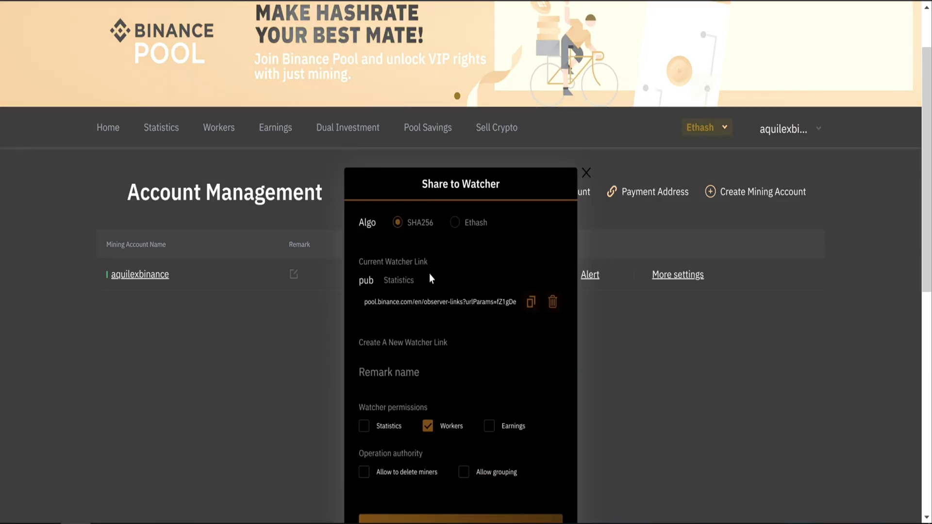
Step: Give the watcher link Statistics permission and switch it to the Ethash algorithm
{"action": "scroll", "coordinate": [341, 305], "scroll_direction": "down", "scroll_amount": 3}
{"action": "left_click_drag", "start_coordinate": [389, 157], "coordinate": [509, 157]}
{"action": "left_click", "coordinate": [362, 228]}
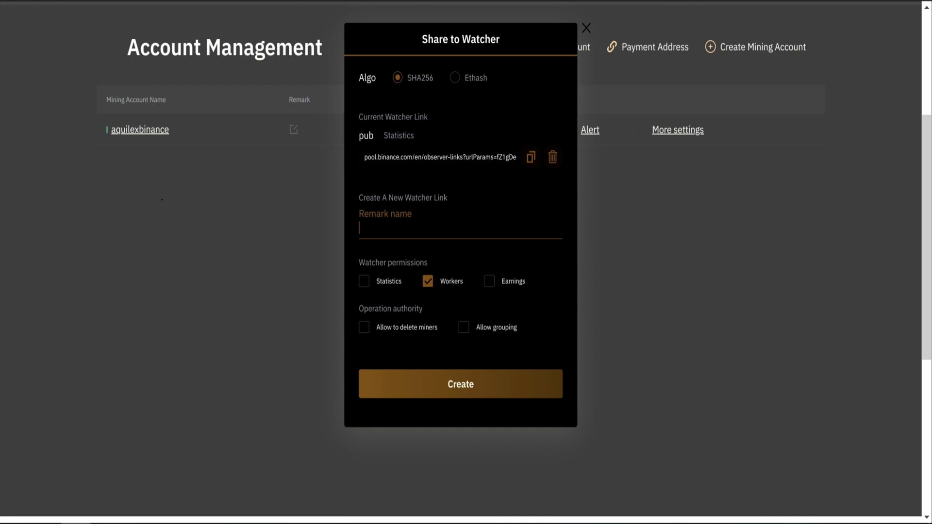
{"action": "left_click", "coordinate": [363, 282]}
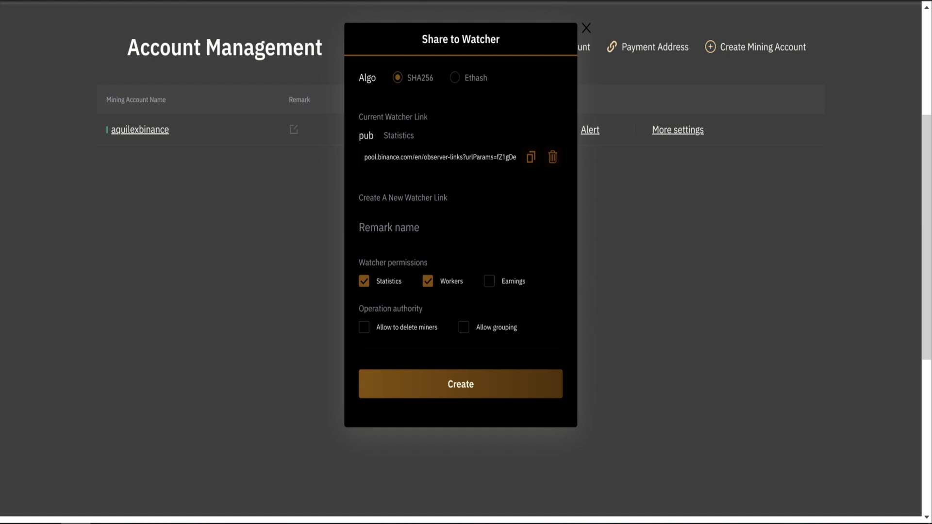
{"action": "left_click_drag", "start_coordinate": [405, 157], "coordinate": [462, 185]}
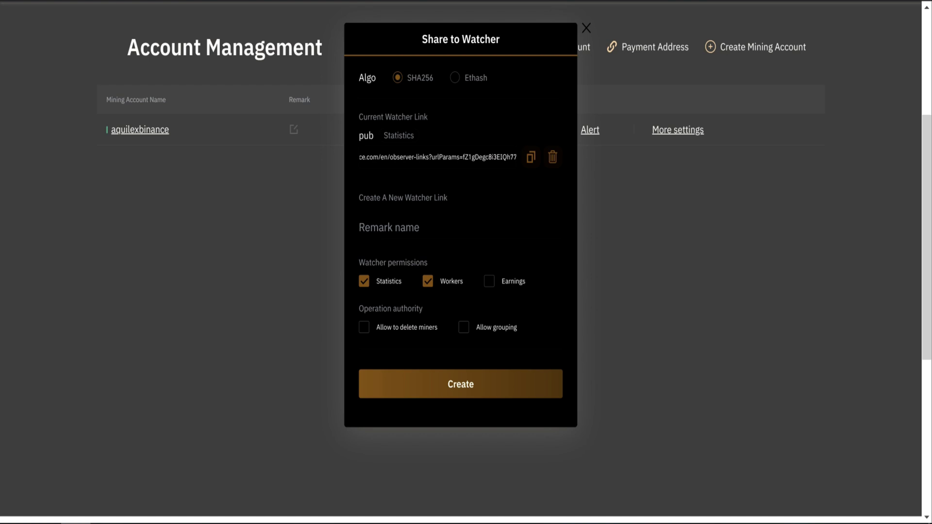
{"action": "left_click", "coordinate": [455, 78]}
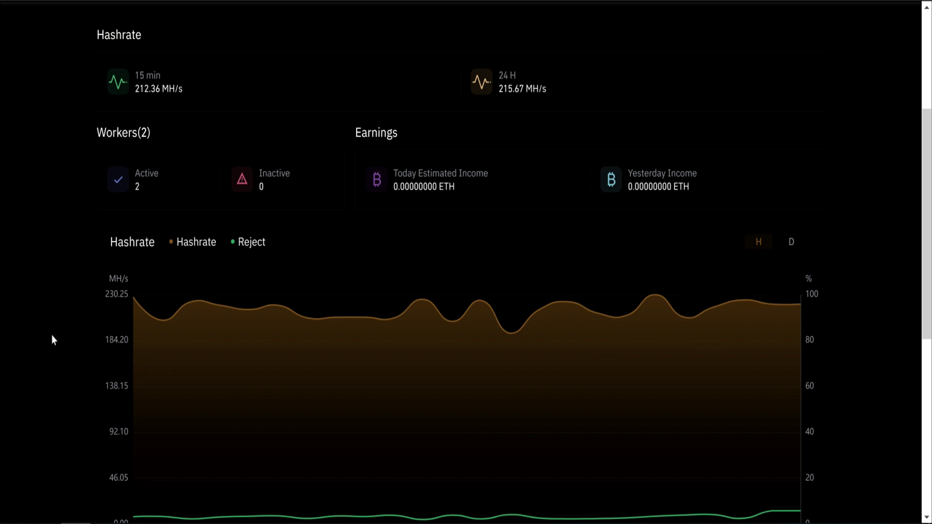
Step: Go to Binance Pool's Wallet > Pool page and focus the Search coin field
{"action": "scroll", "coordinate": [188, 312], "scroll_direction": "up", "scroll_amount": 5}
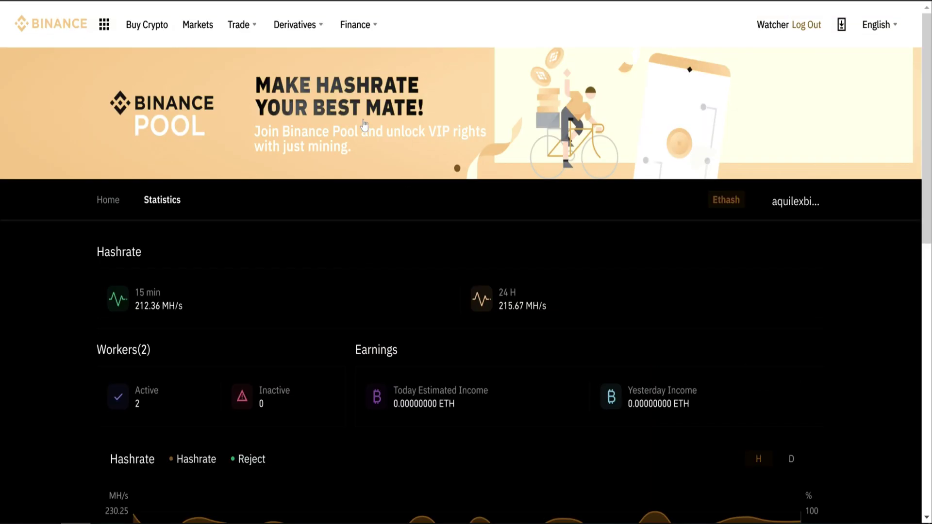
{"action": "mouse_move", "coordinate": [374, 27]}
{"action": "left_click", "coordinate": [390, 113]}
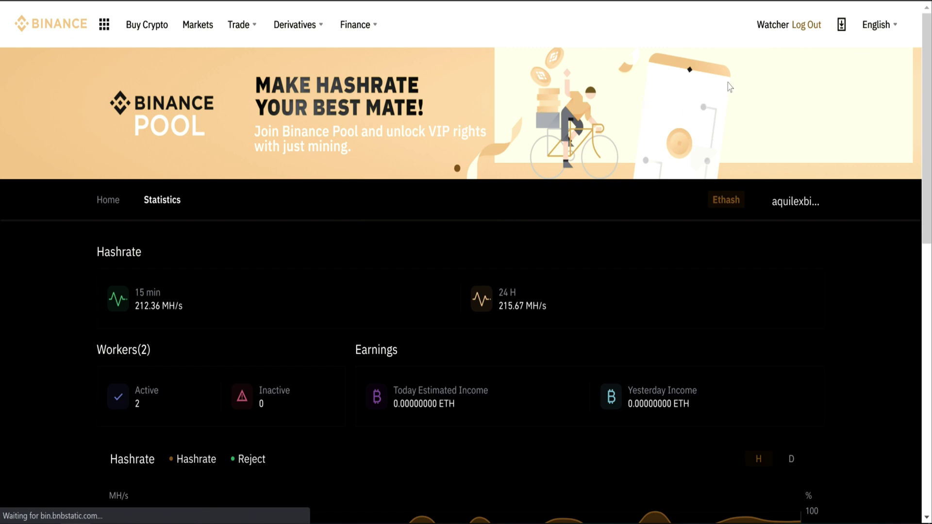
{"action": "mouse_move", "coordinate": [706, 30]}
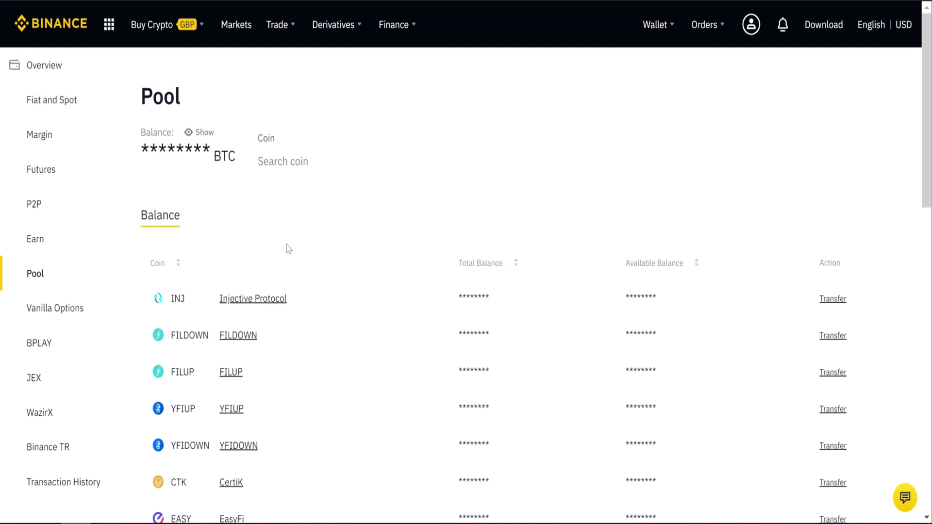
{"action": "left_click", "coordinate": [272, 163]}
Step: Filter coins by 'eth', preview a Pool → Spot ETH transfer, then open Fiat and Spot
{"action": "type", "text": "eth"}
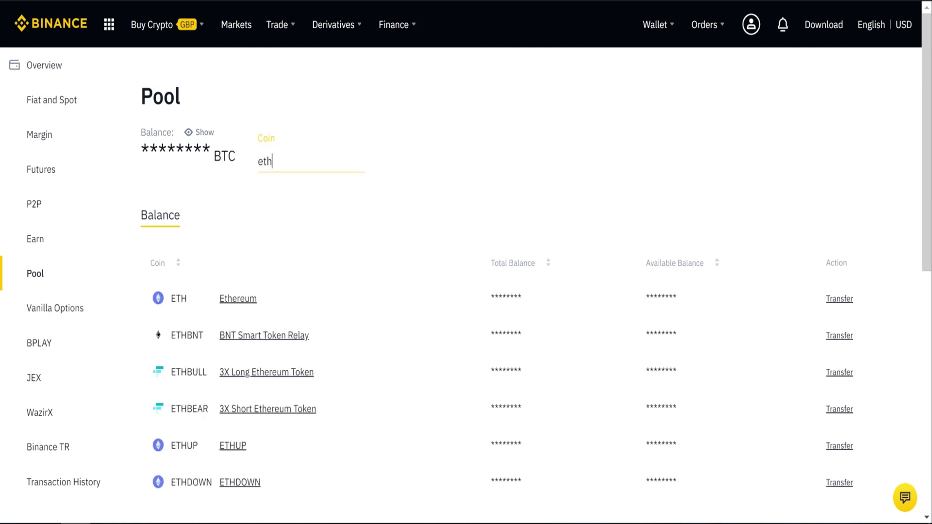
{"action": "left_click", "coordinate": [839, 303]}
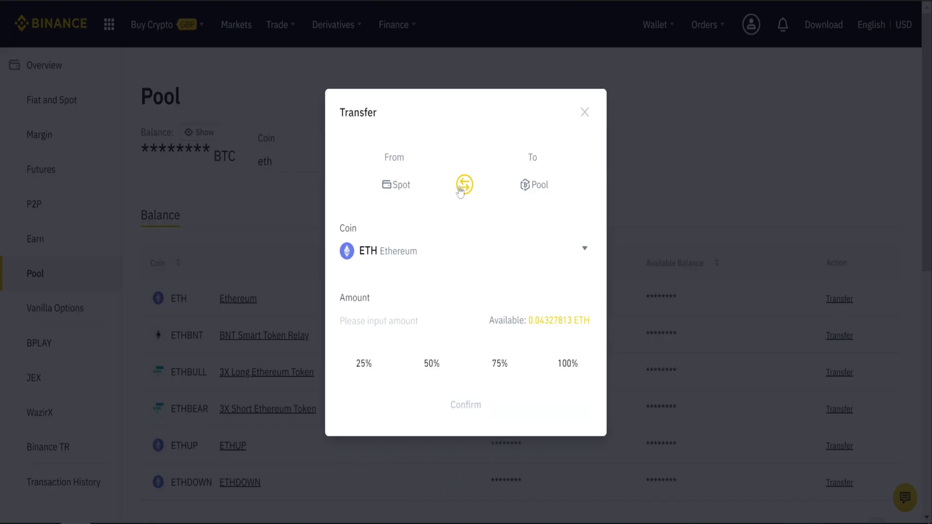
{"action": "left_click", "coordinate": [465, 184]}
{"action": "left_click_drag", "start_coordinate": [553, 187], "coordinate": [488, 189]}
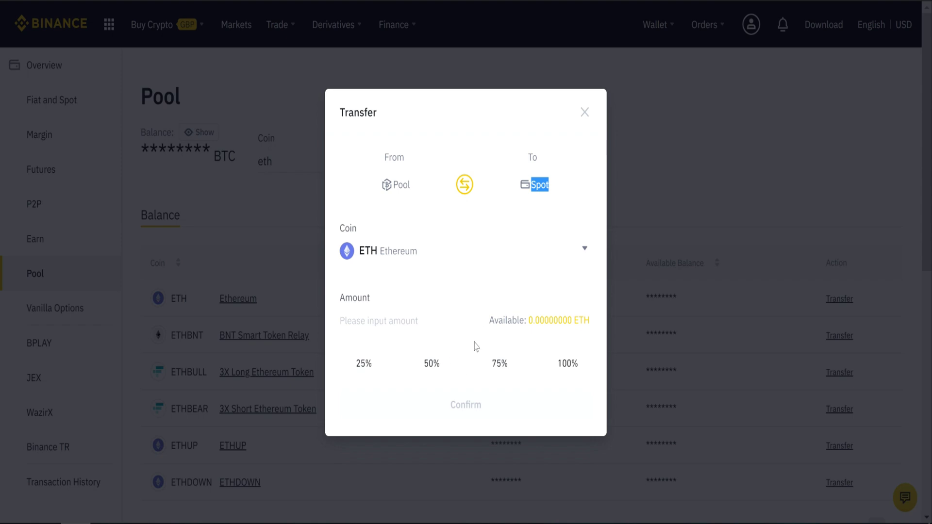
{"action": "left_click", "coordinate": [584, 114]}
{"action": "left_click", "coordinate": [584, 117]}
{"action": "mouse_move", "coordinate": [655, 26]}
{"action": "left_click", "coordinate": [665, 104]}
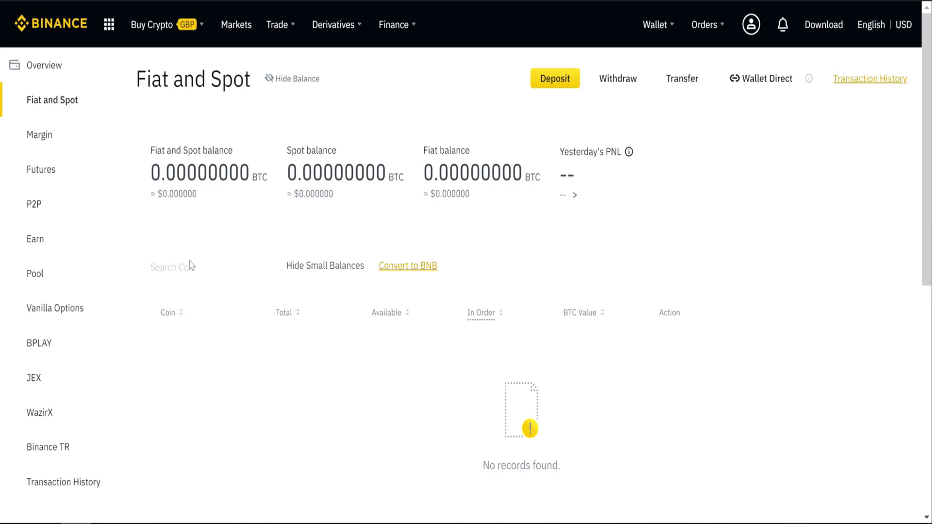
Step: Start an ETH withdrawal from Spot and choose the Binance Chain (BNB) network
{"action": "scroll", "coordinate": [254, 265], "scroll_direction": "down", "scroll_amount": 3}
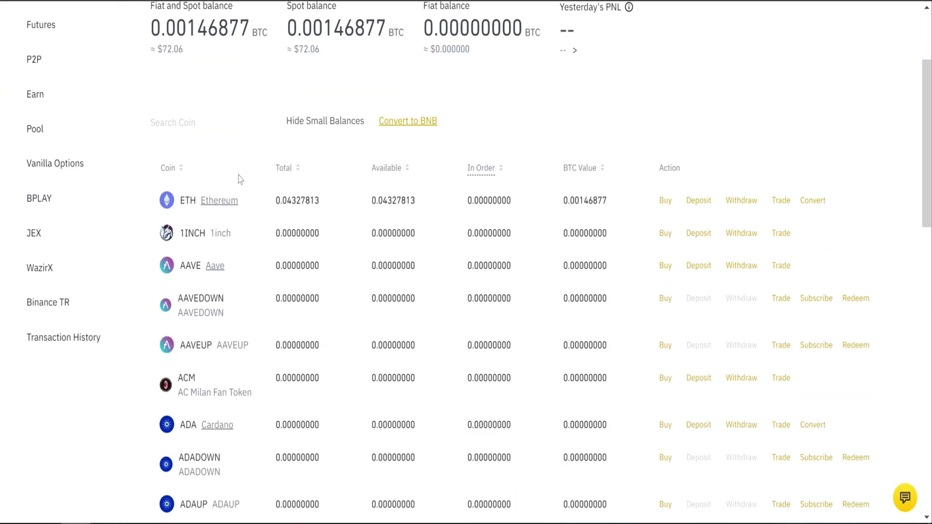
{"action": "left_click", "coordinate": [740, 201]}
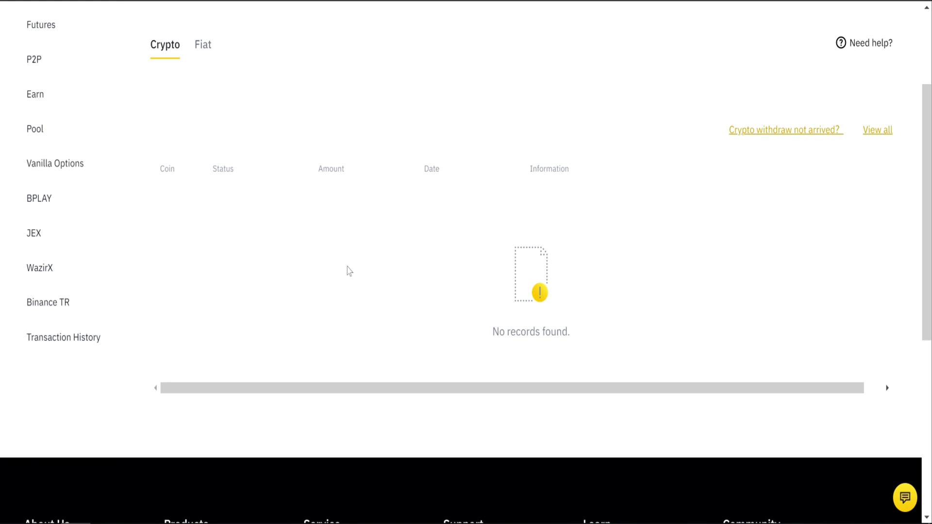
{"action": "left_click", "coordinate": [587, 137]}
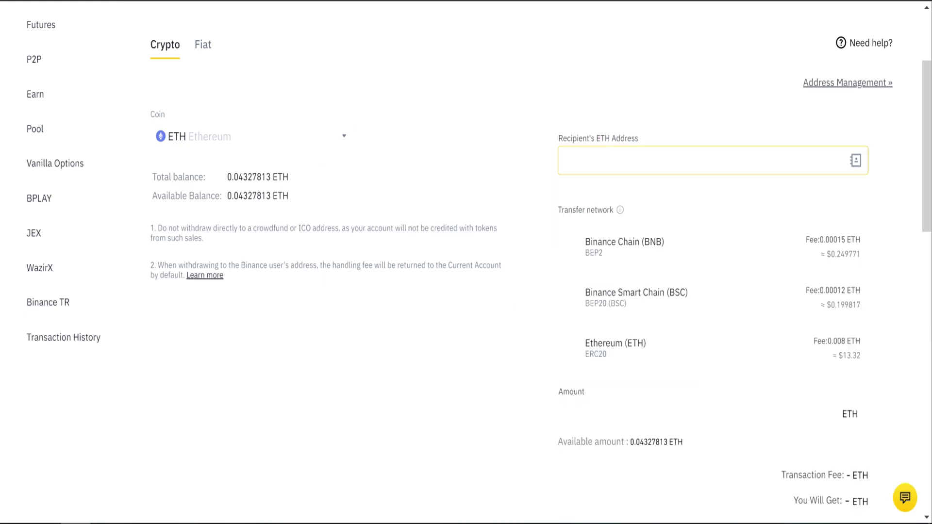
{"action": "scroll", "coordinate": [329, 249], "scroll_direction": "down", "scroll_amount": 1}
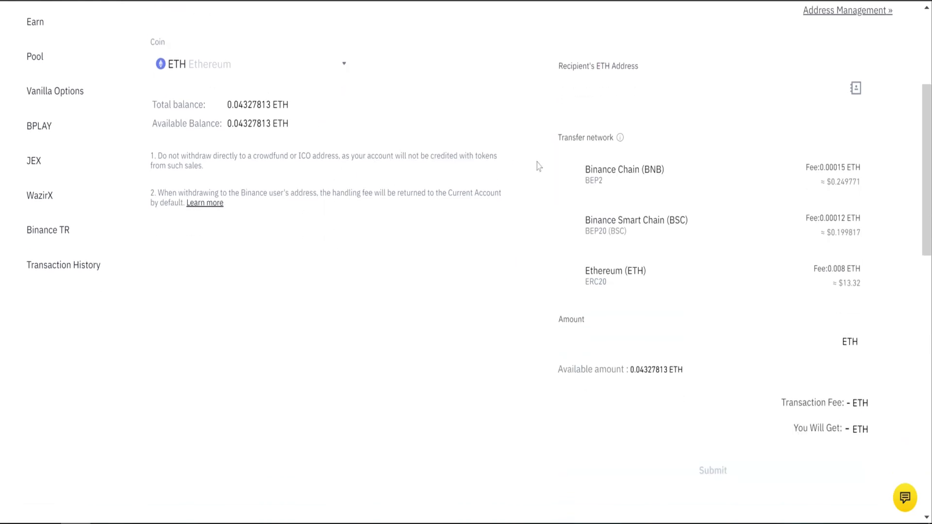
{"action": "left_click", "coordinate": [634, 92]}
{"action": "left_click", "coordinate": [611, 182]}
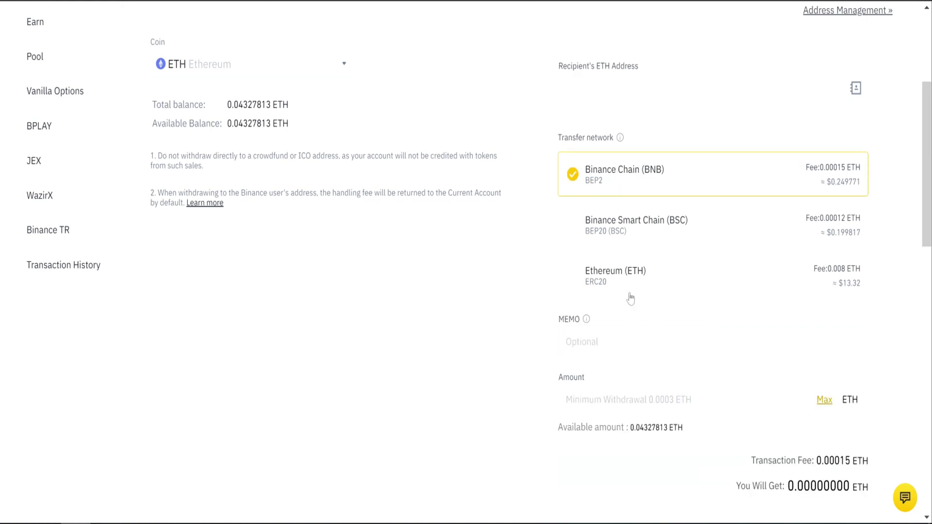
{"action": "scroll", "coordinate": [349, 296], "scroll_direction": "up", "scroll_amount": 3}
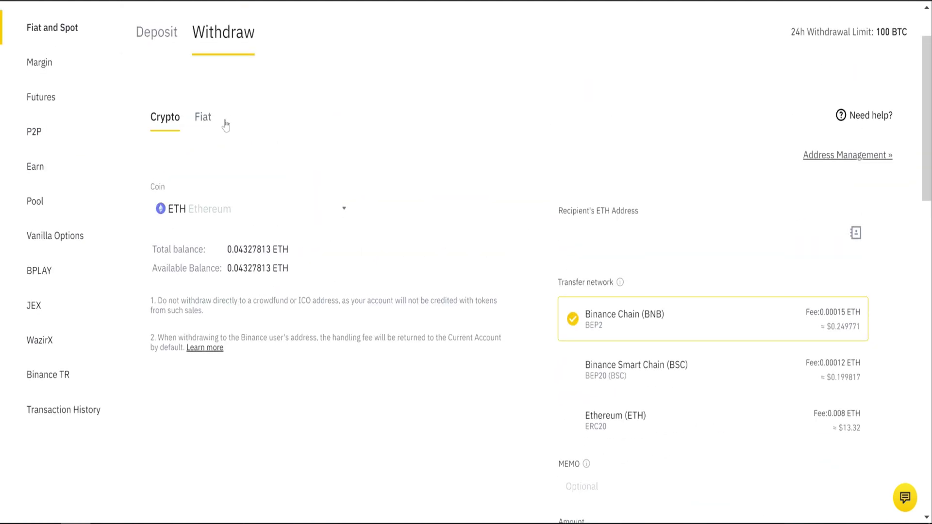
Step: Switch to fiat withdrawal and browse the currency list, keeping GBP
{"action": "left_click", "coordinate": [201, 121]}
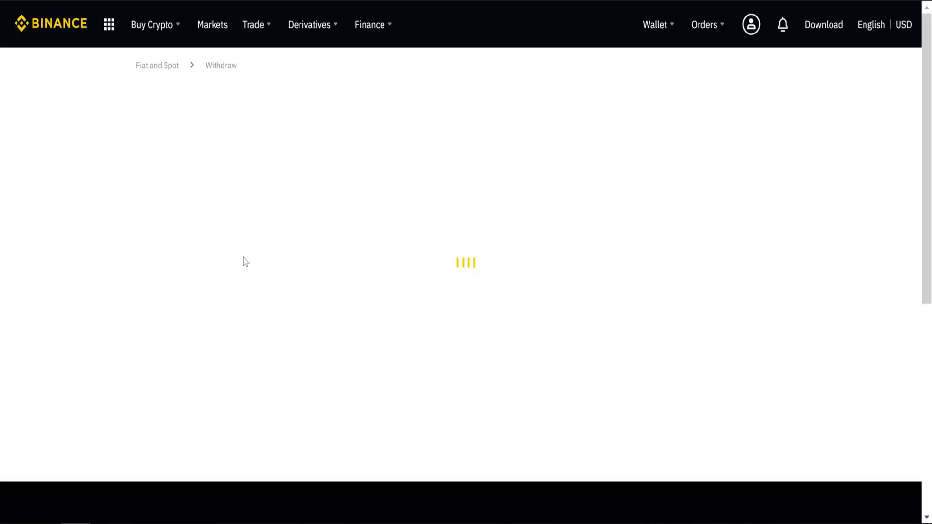
{"action": "scroll", "coordinate": [334, 216], "scroll_direction": "down", "scroll_amount": 2}
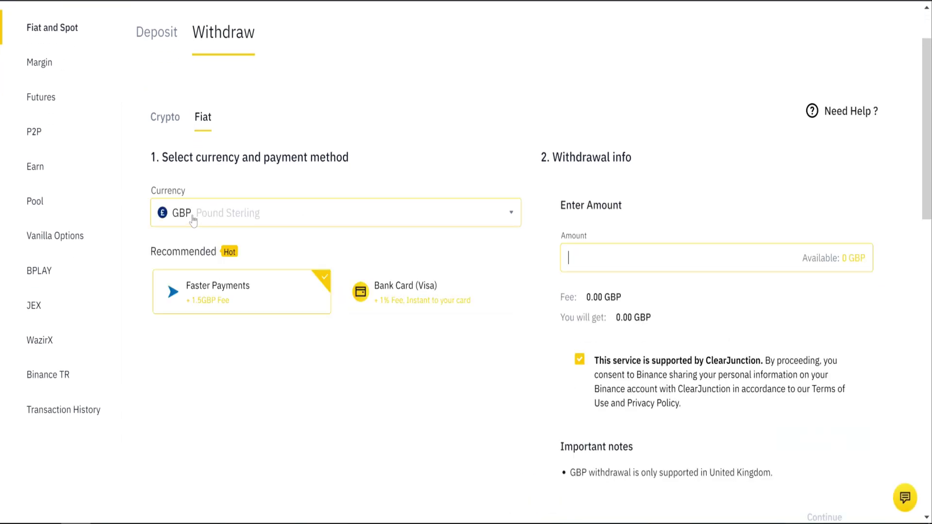
{"action": "left_click", "coordinate": [375, 226]}
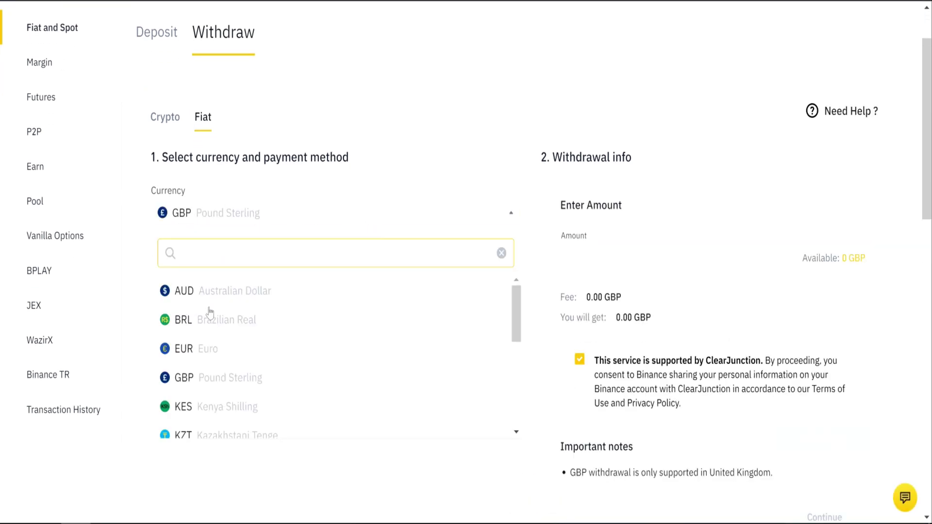
{"action": "scroll", "coordinate": [211, 321], "scroll_direction": "down", "scroll_amount": 5}
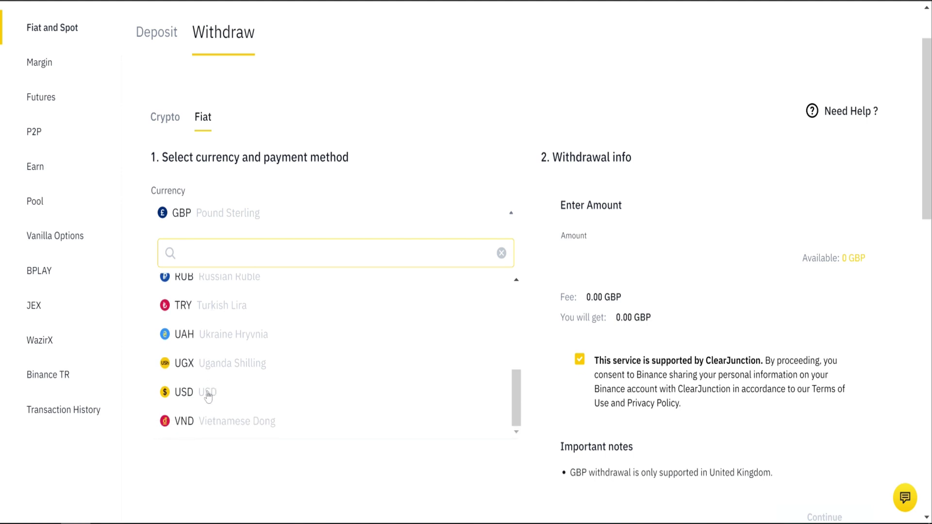
{"action": "scroll", "coordinate": [207, 394], "scroll_direction": "up", "scroll_amount": 3}
{"action": "scroll", "coordinate": [207, 394], "scroll_direction": "up", "scroll_amount": 2}
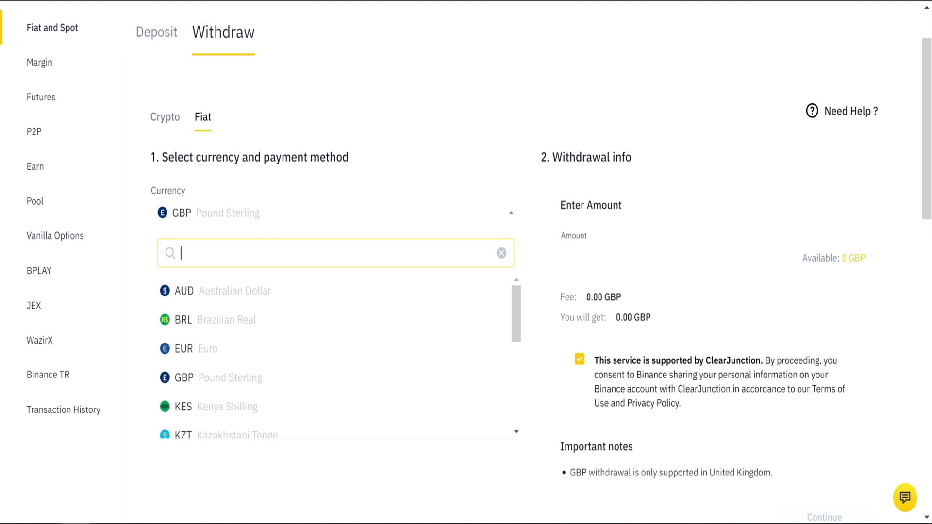
{"action": "scroll", "coordinate": [249, 326], "scroll_direction": "down", "scroll_amount": 5}
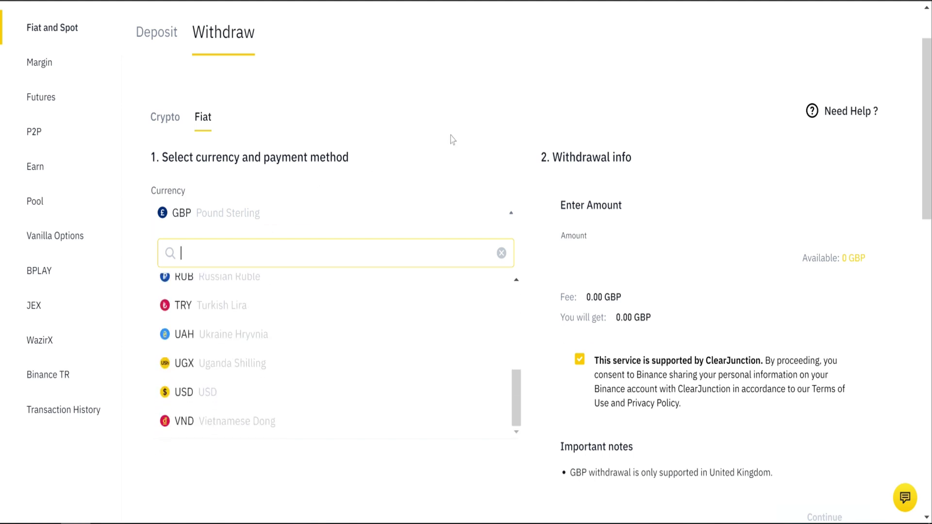
{"action": "left_click", "coordinate": [431, 115]}
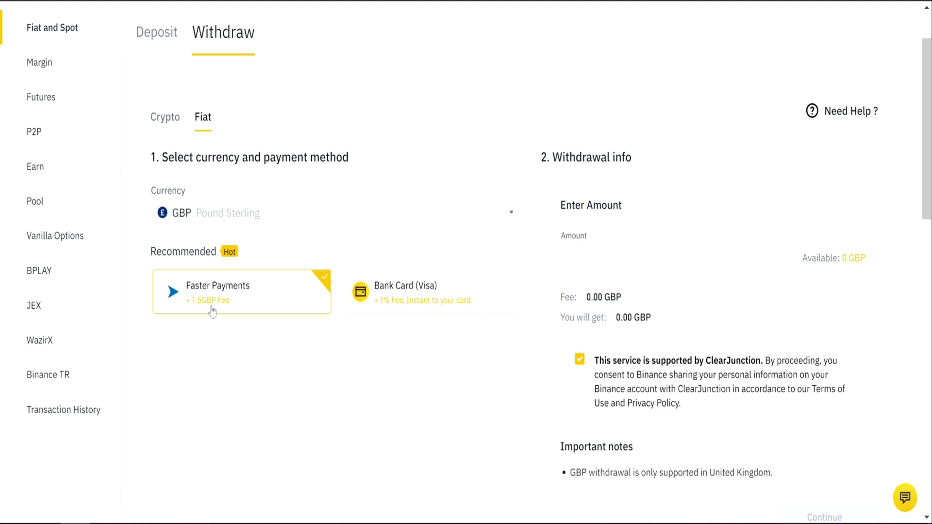
Step: Change the withdrawal currency to EUR with Advcash Account Balance as payout method
{"action": "left_click", "coordinate": [261, 220]}
{"action": "left_click", "coordinate": [219, 353]}
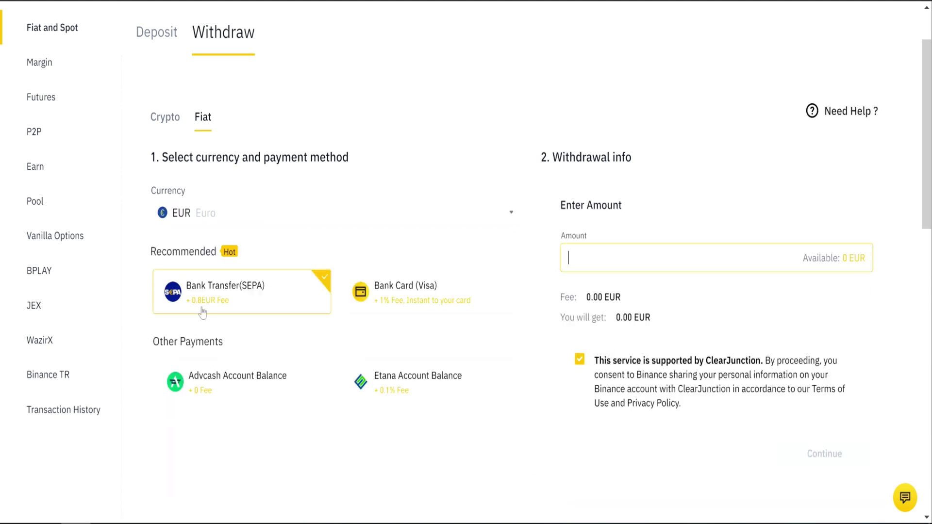
{"action": "left_click", "coordinate": [247, 304]}
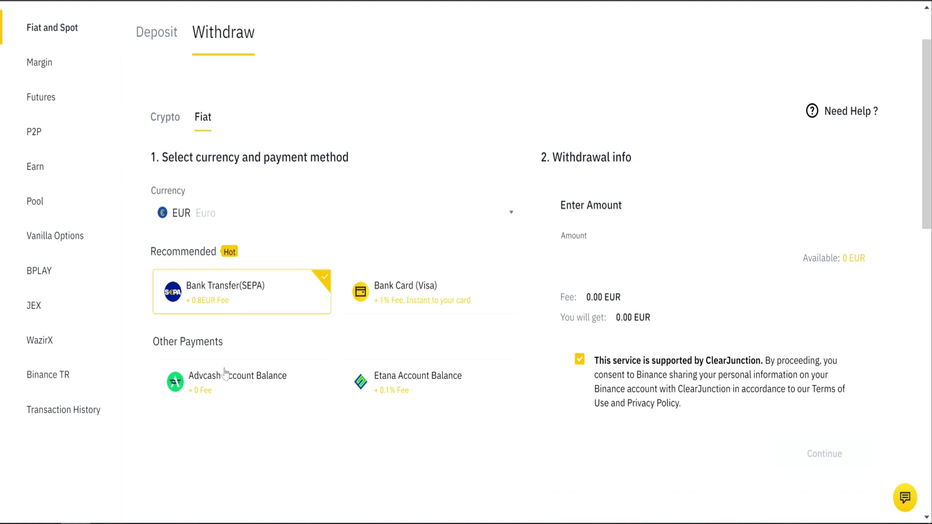
{"action": "left_click", "coordinate": [209, 391]}
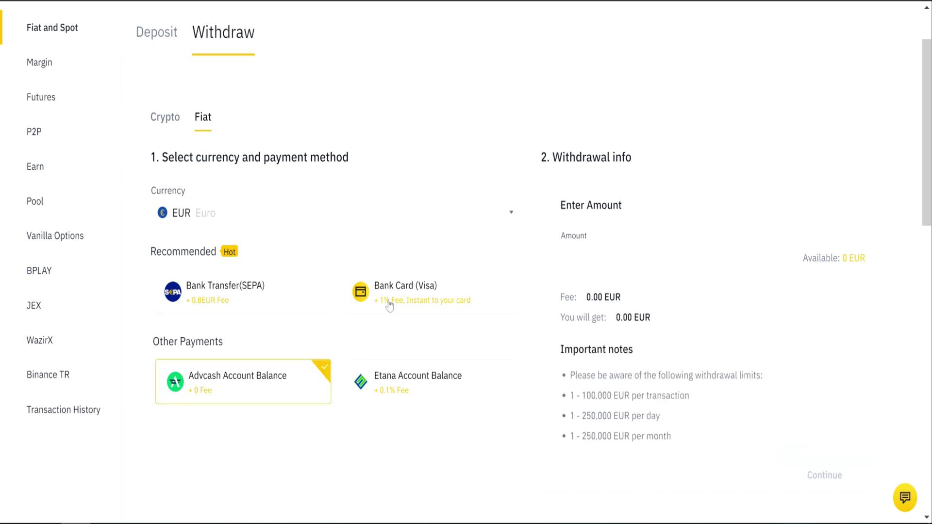
Step: Change the withdrawal currency to USD with Silvergate Bank(SEN) as payout method
{"action": "left_click", "coordinate": [239, 218]}
{"action": "scroll", "coordinate": [229, 352], "scroll_direction": "down", "scroll_amount": 5}
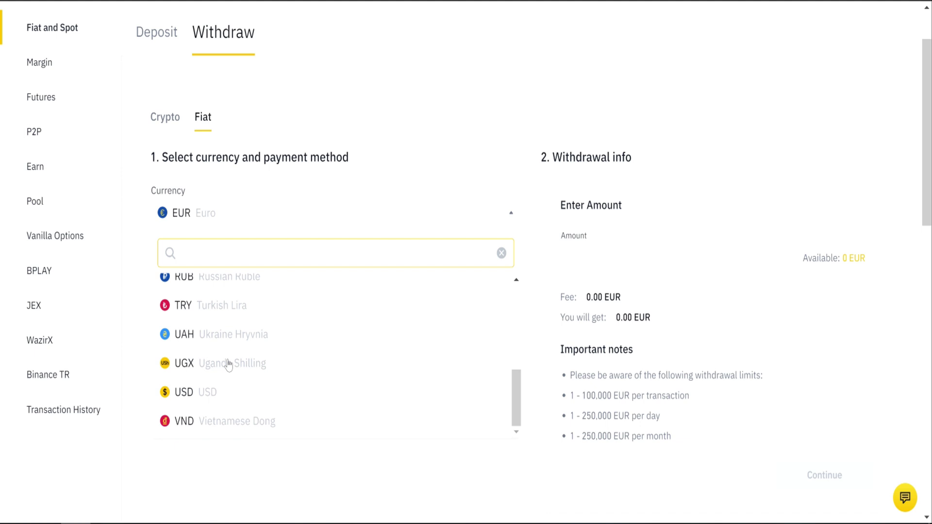
{"action": "left_click", "coordinate": [218, 392]}
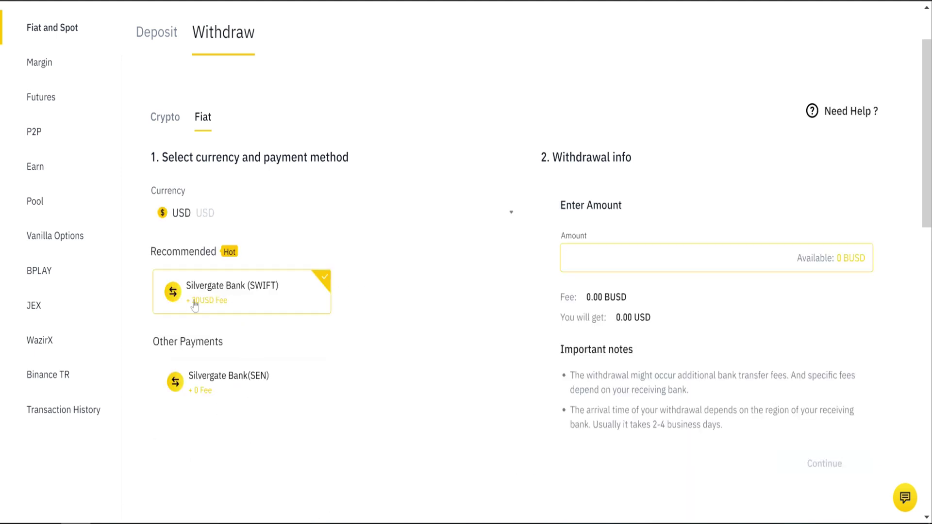
{"action": "left_click", "coordinate": [242, 399]}
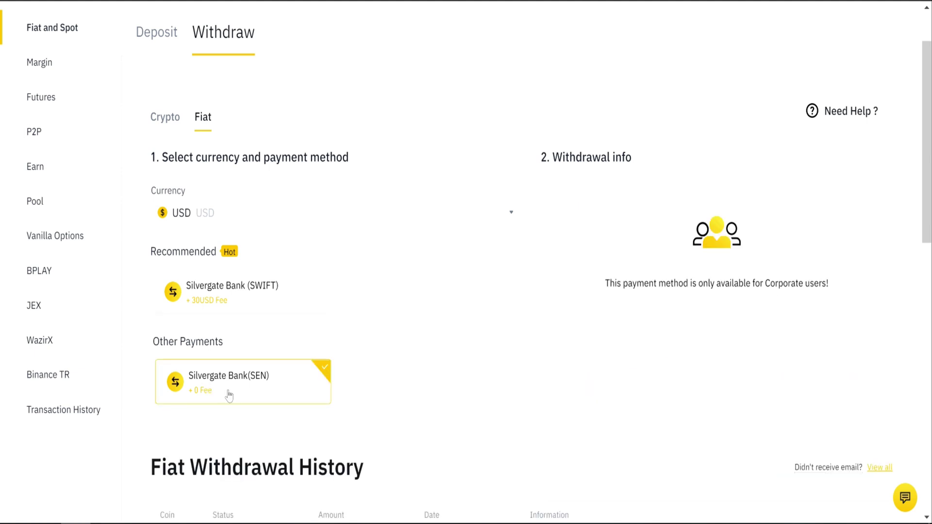
Step: Set the withdrawal currency back to GBP Pound Sterling via Faster Payments
{"action": "left_click", "coordinate": [217, 217]}
{"action": "scroll", "coordinate": [233, 327], "scroll_direction": "up", "scroll_amount": 10}
{"action": "scroll", "coordinate": [231, 427], "scroll_direction": "down", "scroll_amount": 3}
{"action": "scroll", "coordinate": [230, 427], "scroll_direction": "up", "scroll_amount": 3}
{"action": "left_click", "coordinate": [217, 451]}
{"action": "scroll", "coordinate": [496, 160], "scroll_direction": "down", "scroll_amount": 1}
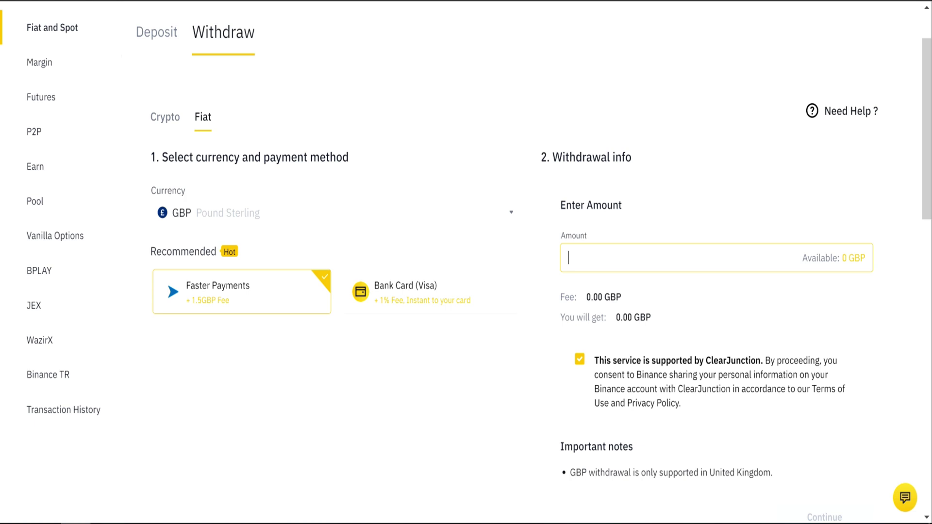
{"action": "scroll", "coordinate": [358, 172], "scroll_direction": "up", "scroll_amount": 1}
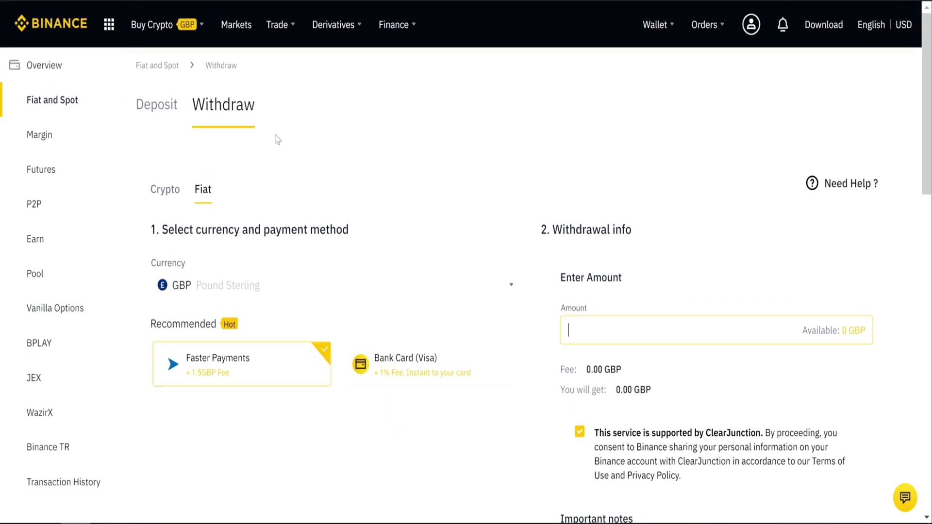
Step: Back in Fiat and Spot, search for GBP and open its withdrawal page
{"action": "left_click", "coordinate": [157, 65]}
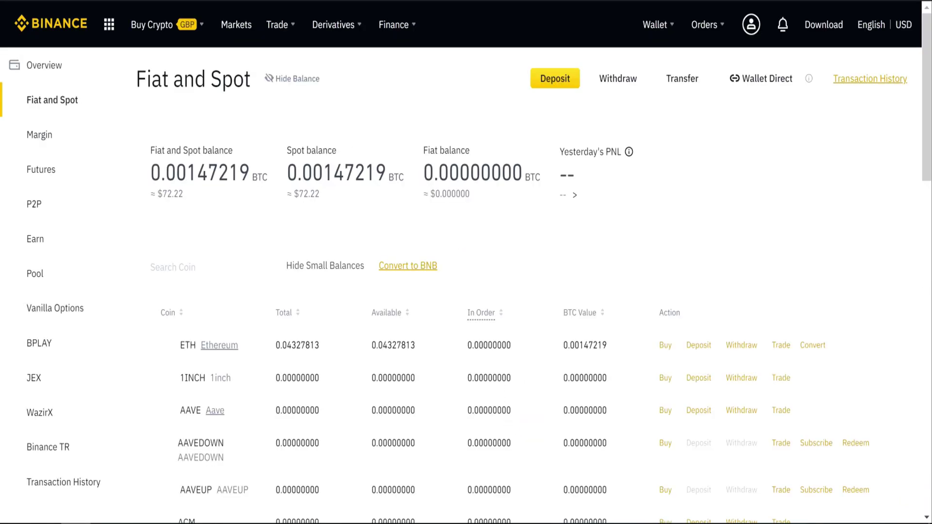
{"action": "left_click", "coordinate": [215, 271]}
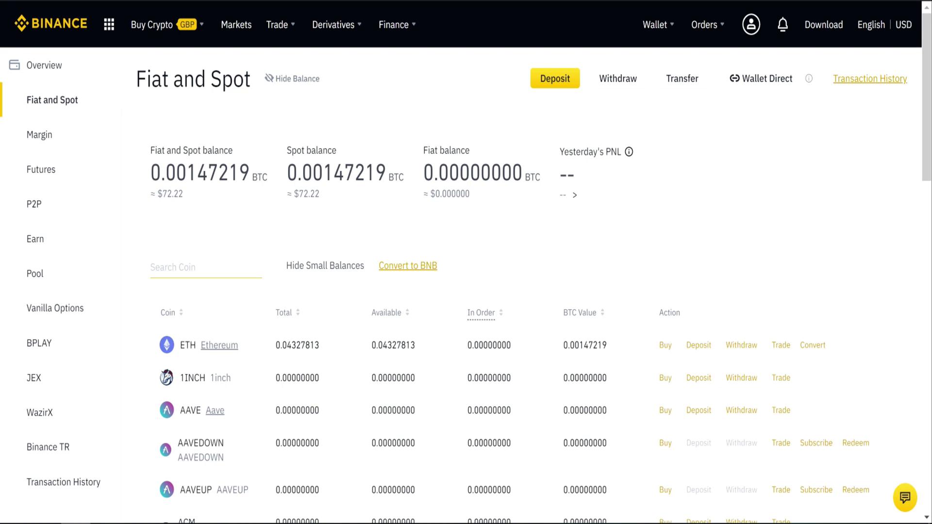
{"action": "type", "text": "gb"}
{"action": "type", "text": "p"}
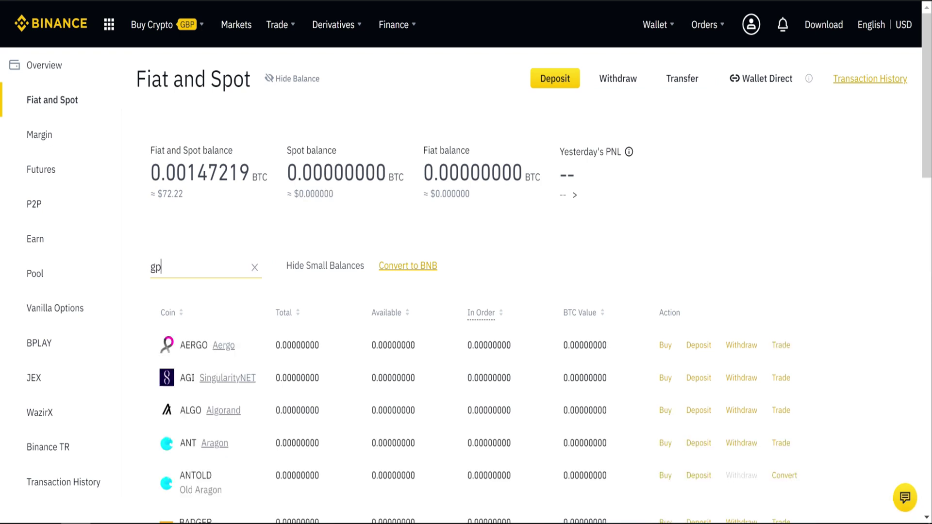
{"action": "type", "text": "bp"}
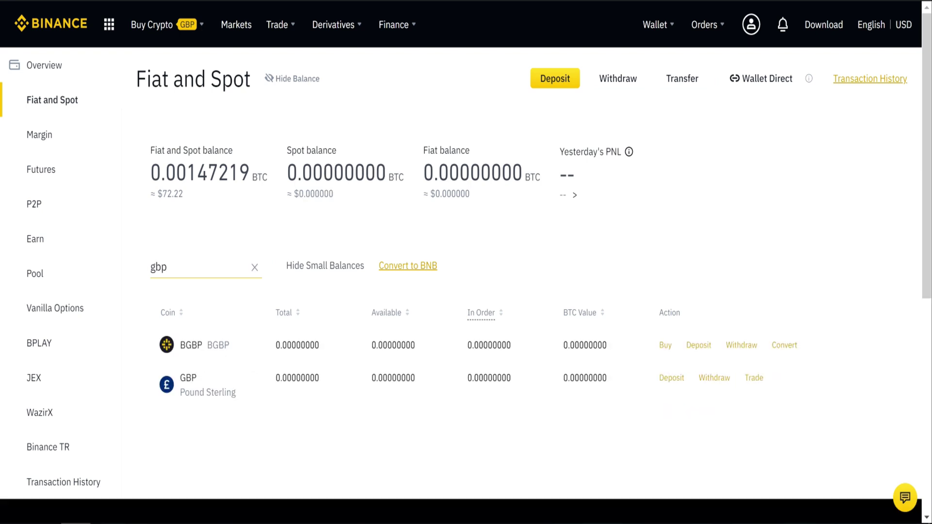
{"action": "left_click", "coordinate": [715, 381]}
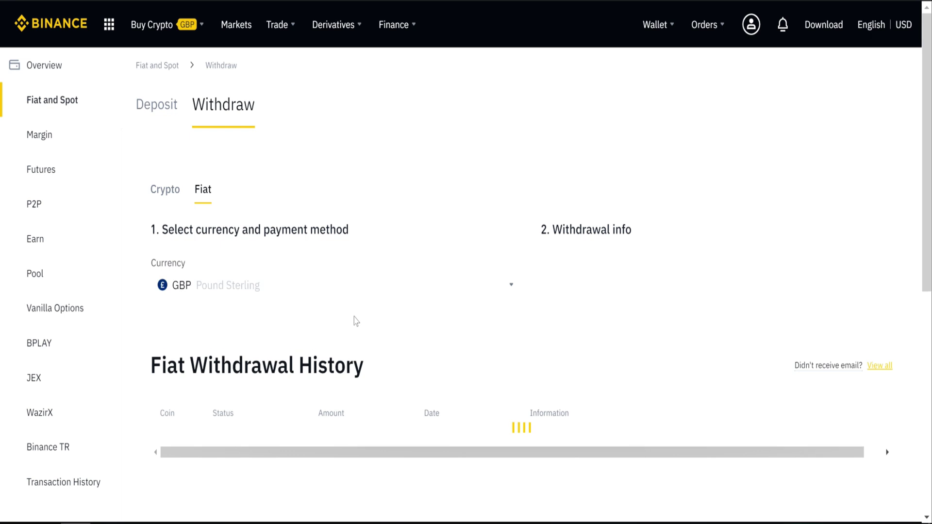
Step: Scroll through the GBP Withdraw form's Faster Payments and Bank Card (Visa) options and Important notes
{"action": "scroll", "coordinate": [340, 291], "scroll_direction": "down", "scroll_amount": 3}
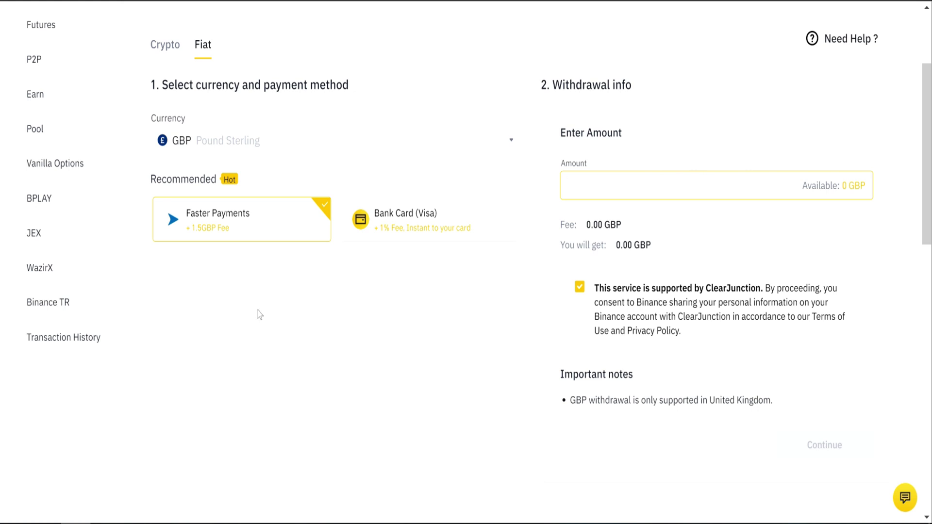
{"action": "scroll", "coordinate": [257, 316], "scroll_direction": "up", "scroll_amount": 2}
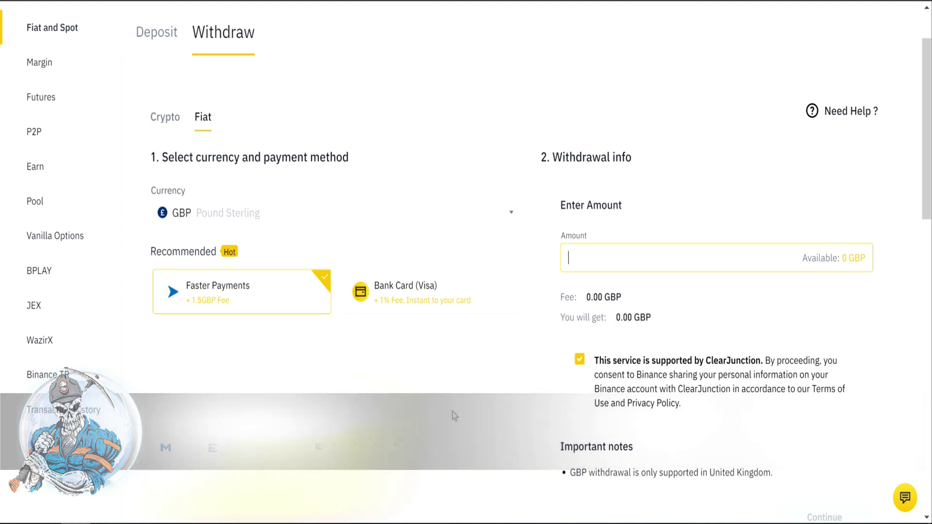
{"action": "scroll", "coordinate": [454, 416], "scroll_direction": "down", "scroll_amount": 2}
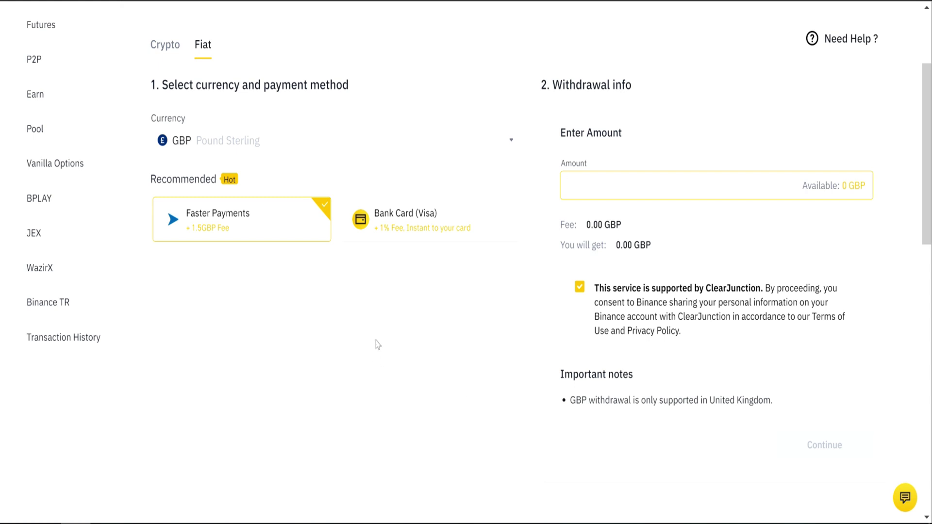
{"action": "scroll", "coordinate": [373, 350], "scroll_direction": "up", "scroll_amount": 3}
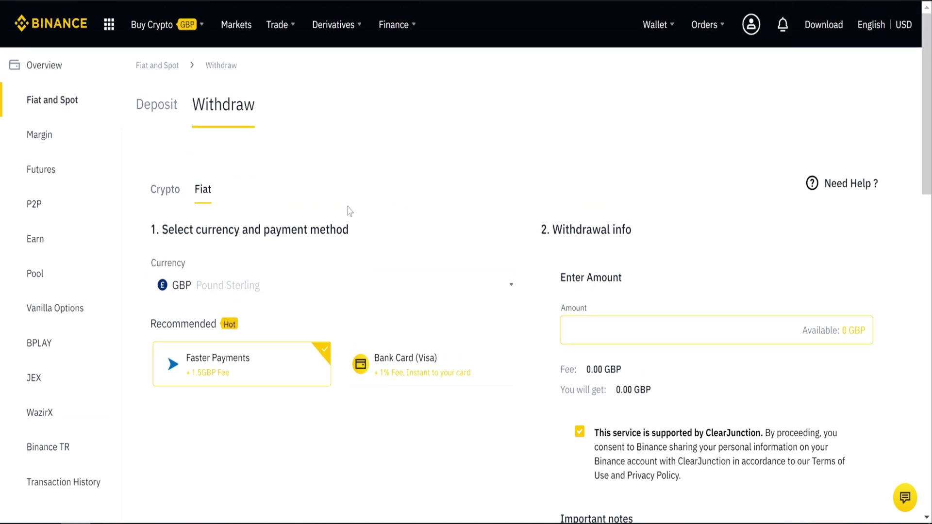
{"action": "scroll", "coordinate": [347, 211], "scroll_direction": "down", "scroll_amount": 3}
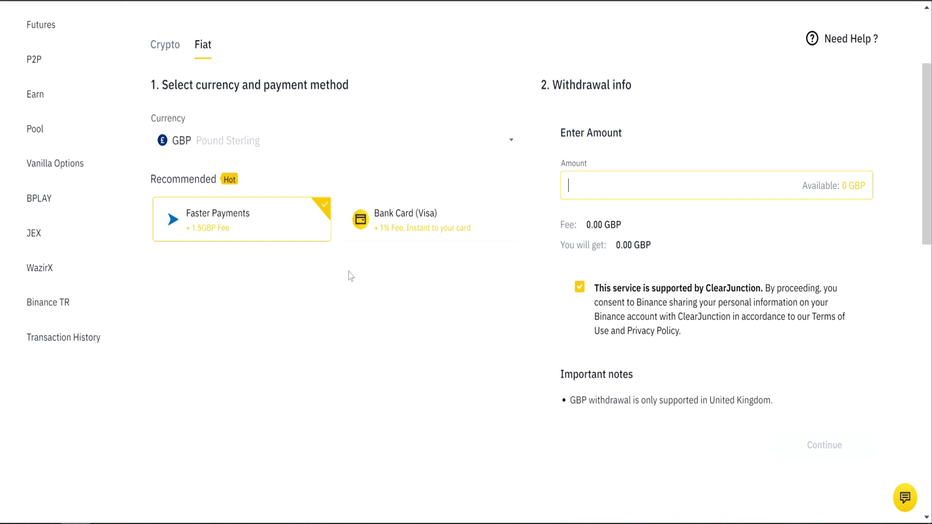
{"action": "scroll", "coordinate": [251, 267], "scroll_direction": "up", "scroll_amount": 2}
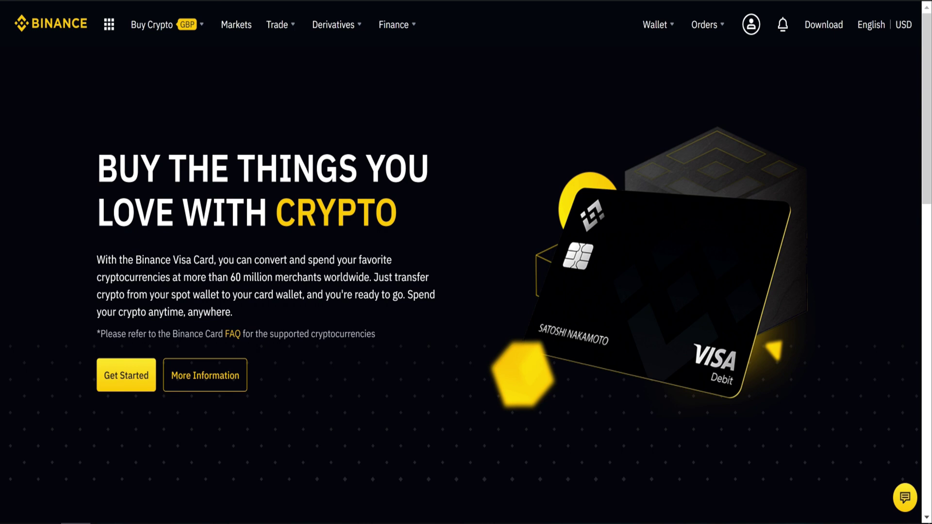
{"action": "mouse_move", "coordinate": [152, 24]}
{"action": "left_click_drag", "start_coordinate": [106, 260], "coordinate": [330, 259]}
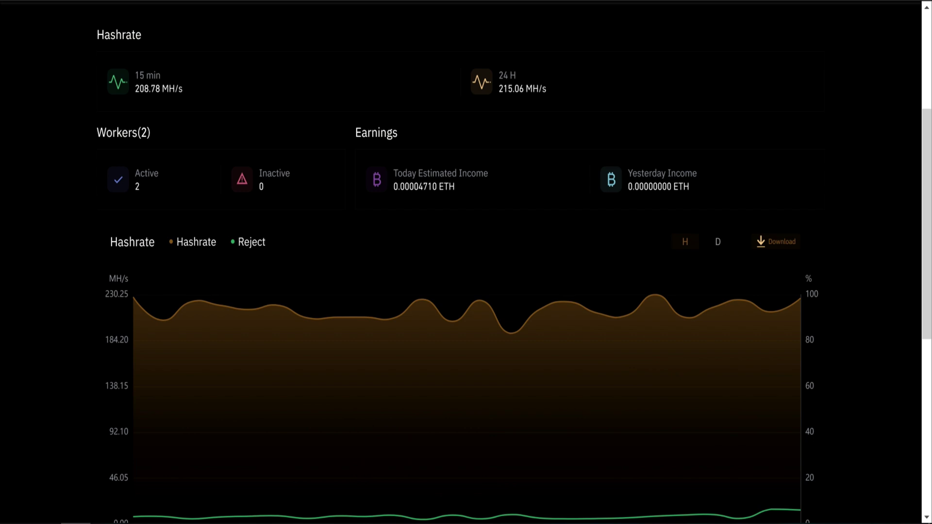
Step: Check the Ethash Yesterday Income of 0.00000000 ETH alongside the Hashrate and Workers panels
{"action": "left_click_drag", "start_coordinate": [626, 186], "coordinate": [678, 187]}
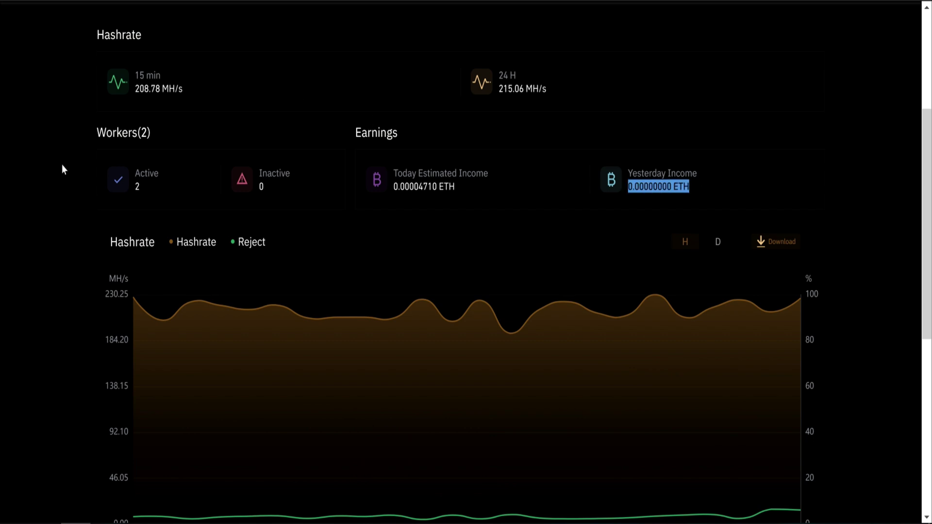
{"action": "left_click", "coordinate": [69, 153]}
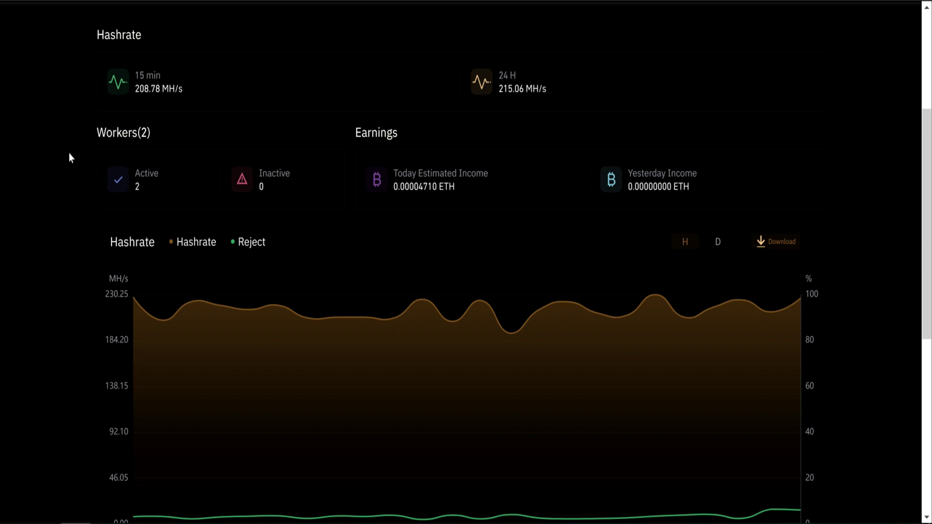
{"action": "scroll", "coordinate": [69, 152], "scroll_direction": "up", "scroll_amount": 5}
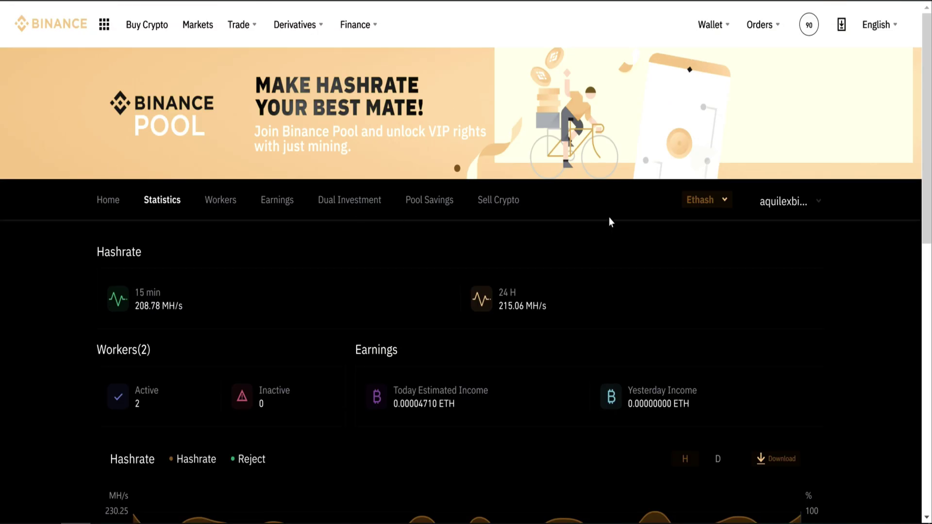
{"action": "scroll", "coordinate": [60, 272], "scroll_direction": "down", "scroll_amount": 4}
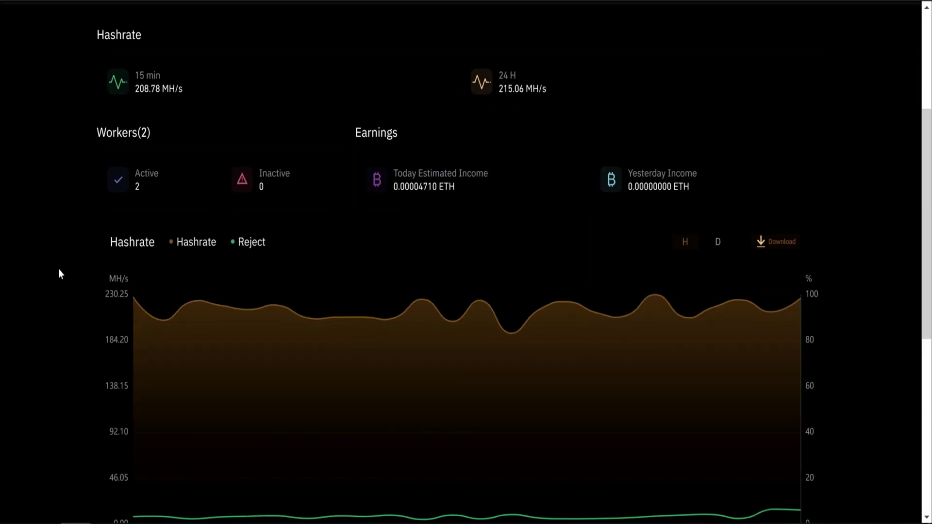
{"action": "scroll", "coordinate": [60, 274], "scroll_direction": "up", "scroll_amount": 1}
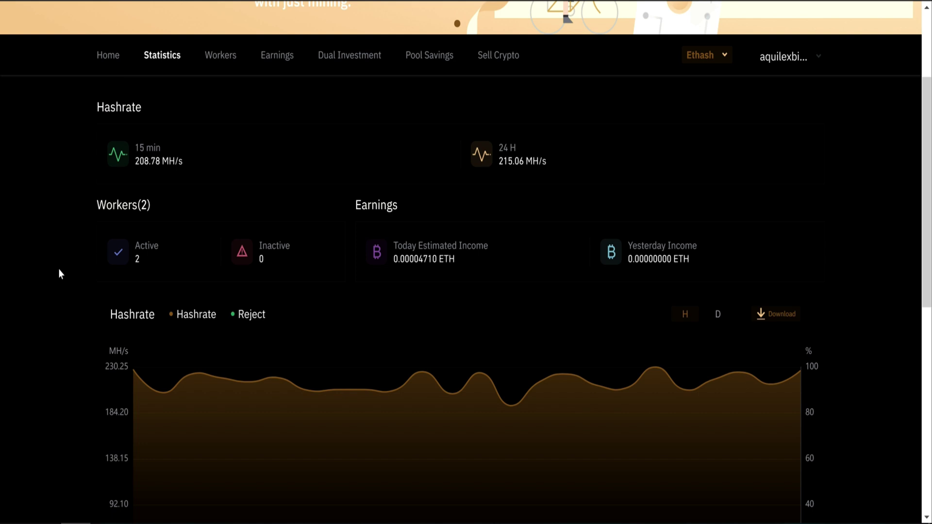
{"action": "scroll", "coordinate": [140, 261], "scroll_direction": "up", "scroll_amount": 3}
Step: Review the 24-hour hashrate chart, holding about 184–230 MH/s with near-zero rejects and 2 workers
{"action": "mouse_move", "coordinate": [373, 25]}
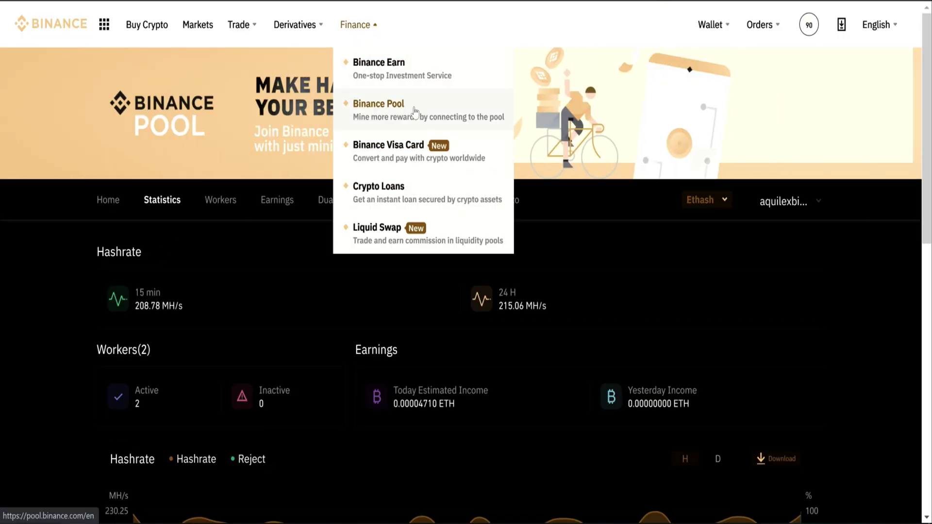
{"action": "mouse_move", "coordinate": [714, 28]}
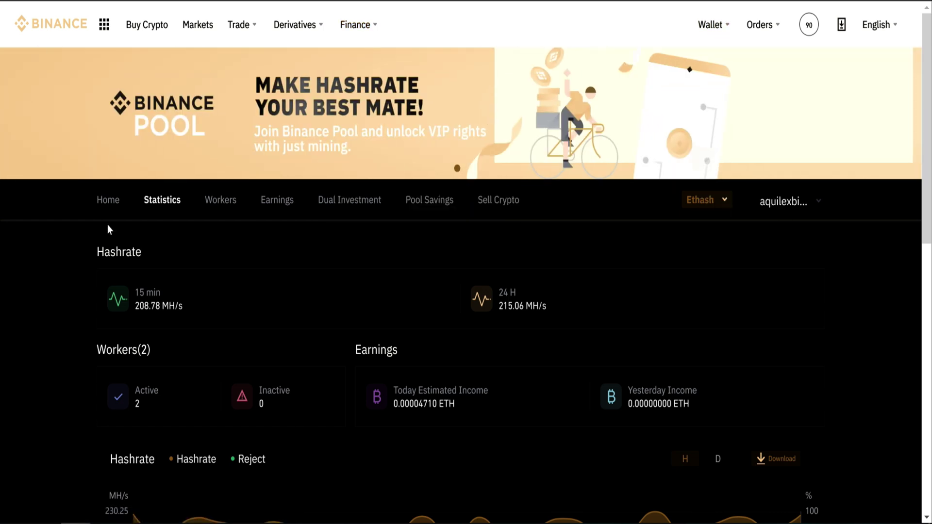
{"action": "scroll", "coordinate": [38, 234], "scroll_direction": "down", "scroll_amount": 3}
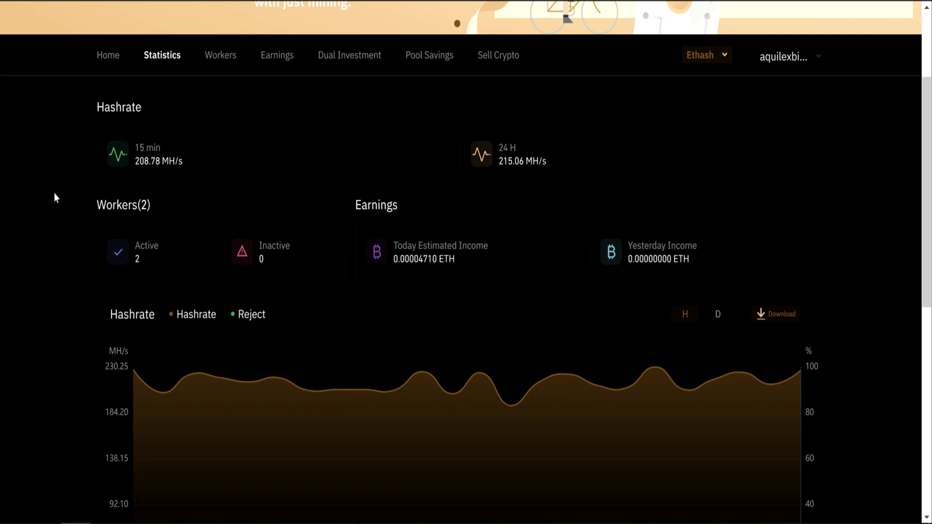
{"action": "scroll", "coordinate": [55, 197], "scroll_direction": "down", "scroll_amount": 2}
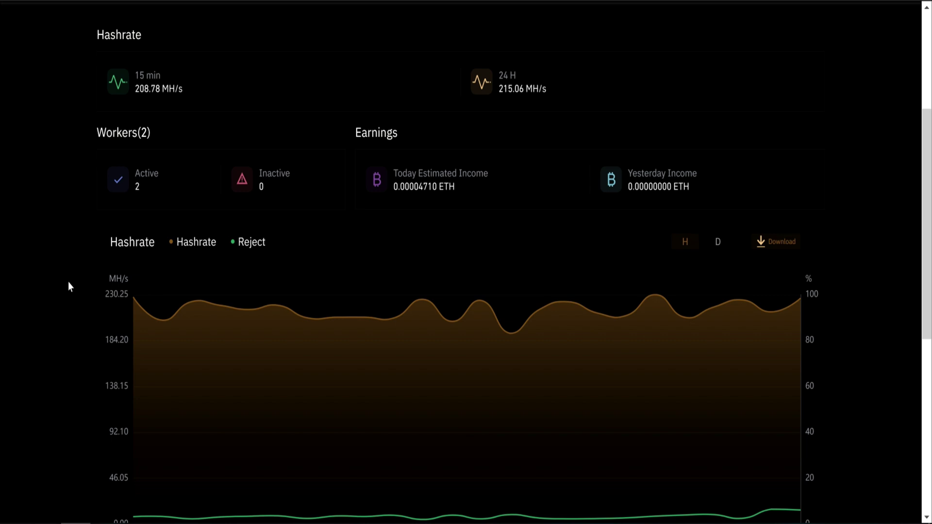
{"action": "scroll", "coordinate": [68, 305], "scroll_direction": "down", "scroll_amount": 2}
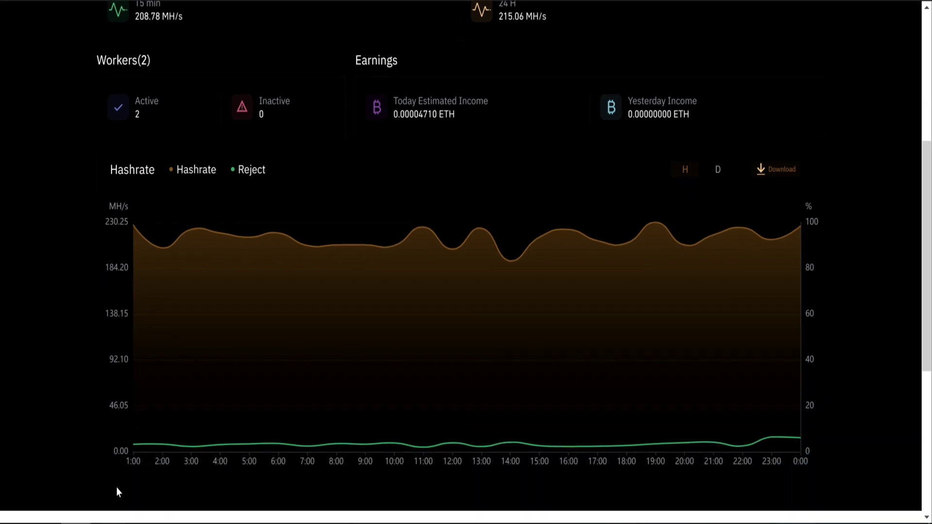